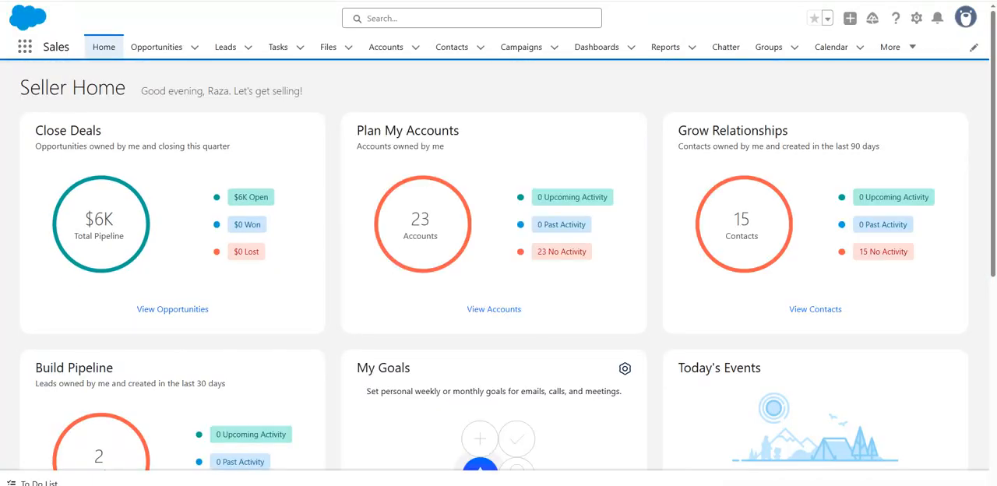
Open a blank document in Notepad and move its window clear of the opportunities card
click(78, 484)
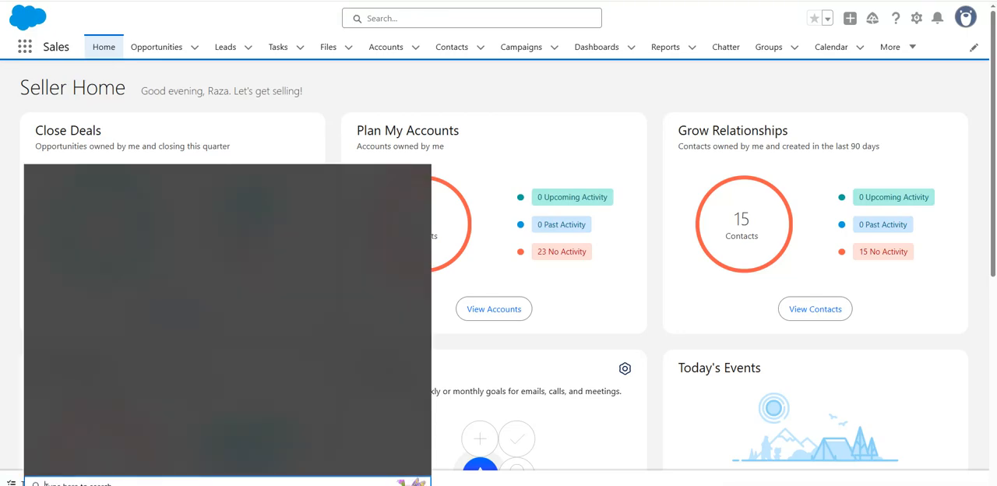
text(note)
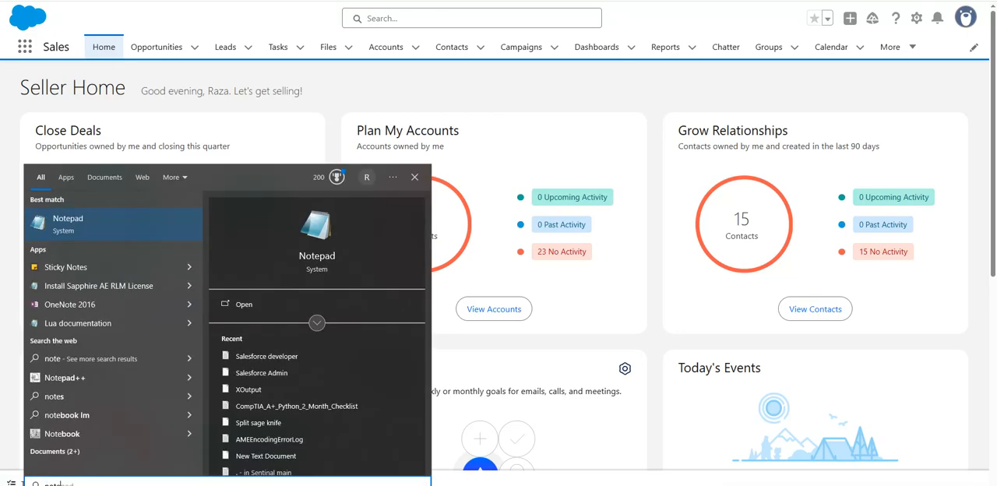
click(125, 224)
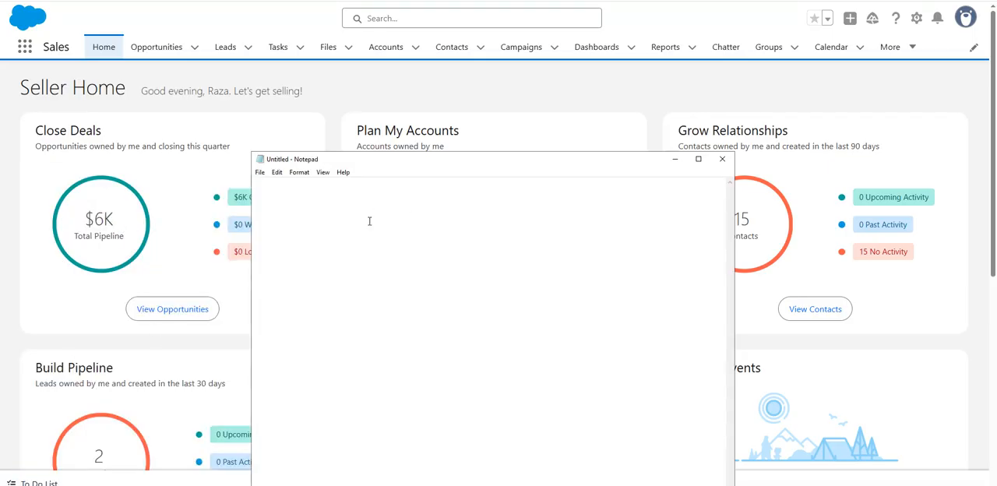
drag(411, 160, 506, 113)
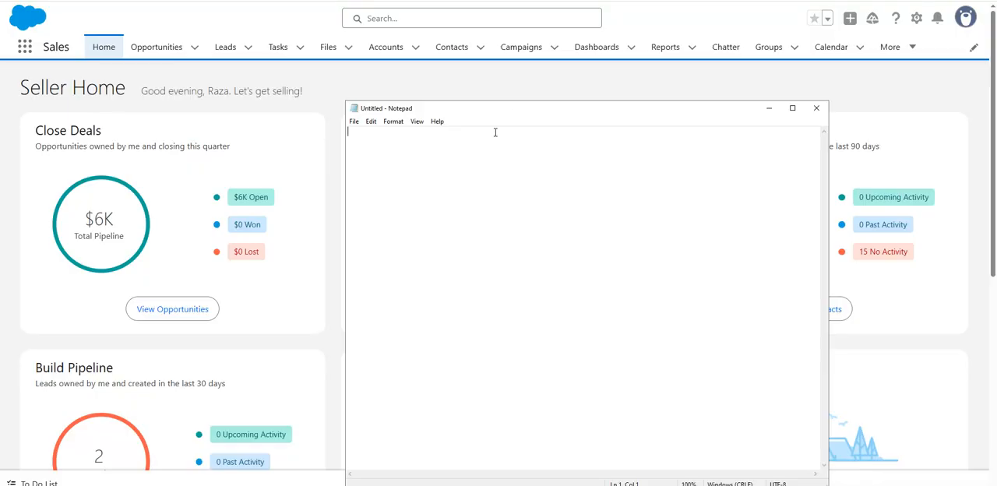
Write "Student object" as the first line of the note
click(477, 183)
text(St)
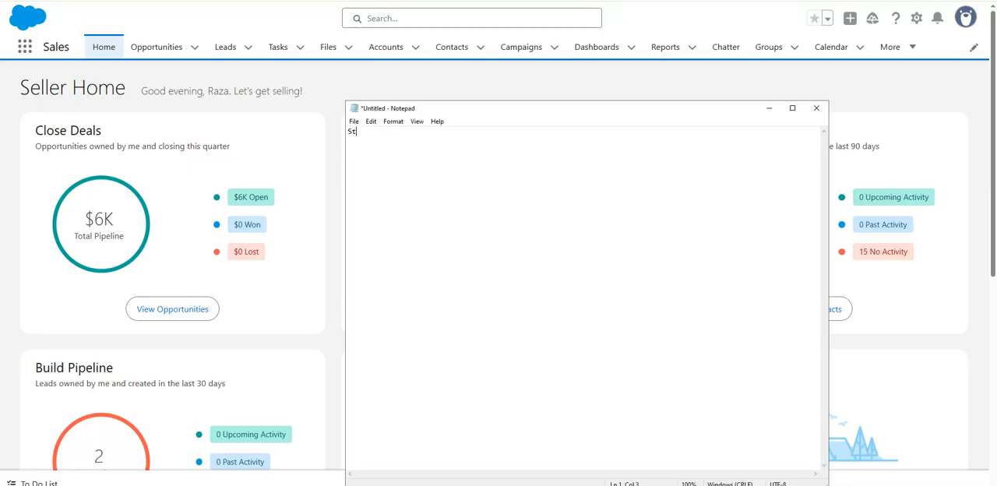
text(udent objrv)
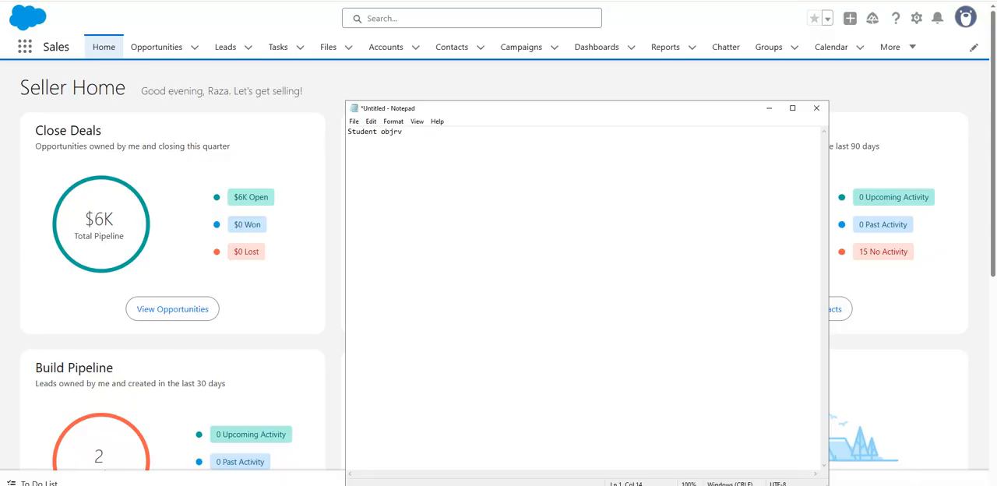
key(BackSpace)
key(BackSpace)
text(ject )
text(grade)
Add the lines "grade field > 60", "result = pass" and "else fail" below the first line of the note
text(fie)
text(ld )
text(> )
text(60 )
text(resul)
text(t = pa)
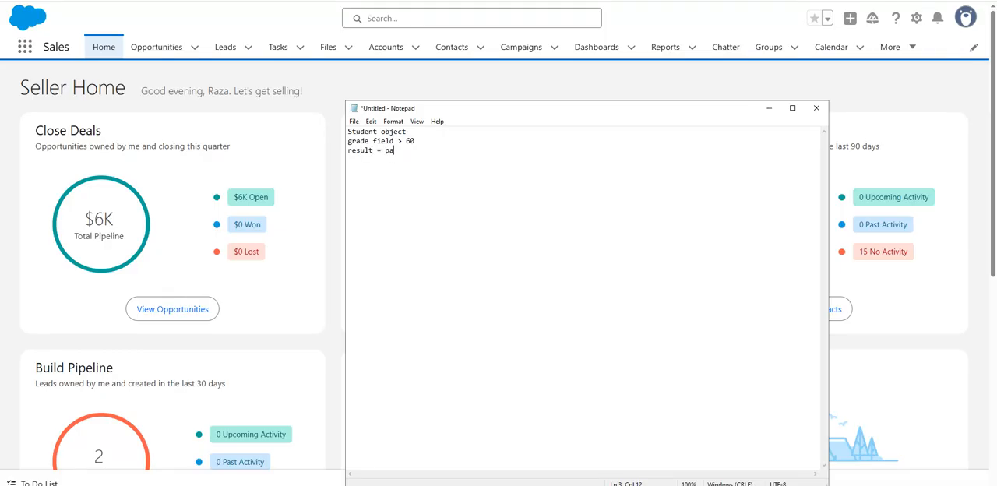
text(ss else fail)
click(351, 149)
drag(408, 131, 347, 132)
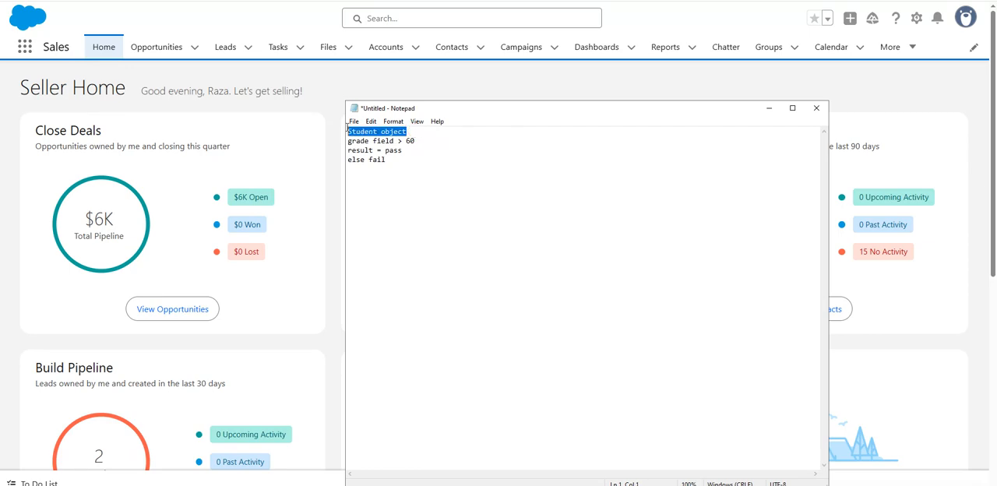
click(376, 160)
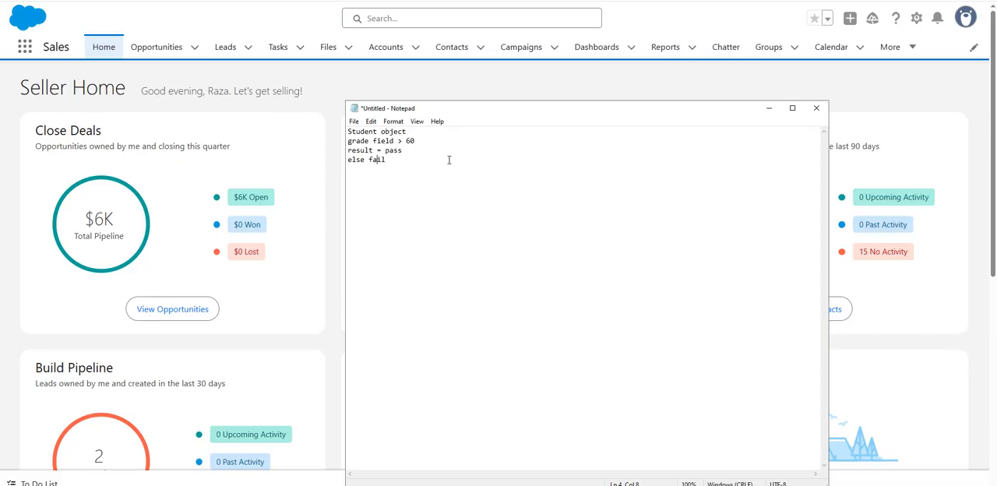
double_click(384, 150)
click(405, 175)
Switch back to Salesforce and open the Object Manager in Setup
click(765, 106)
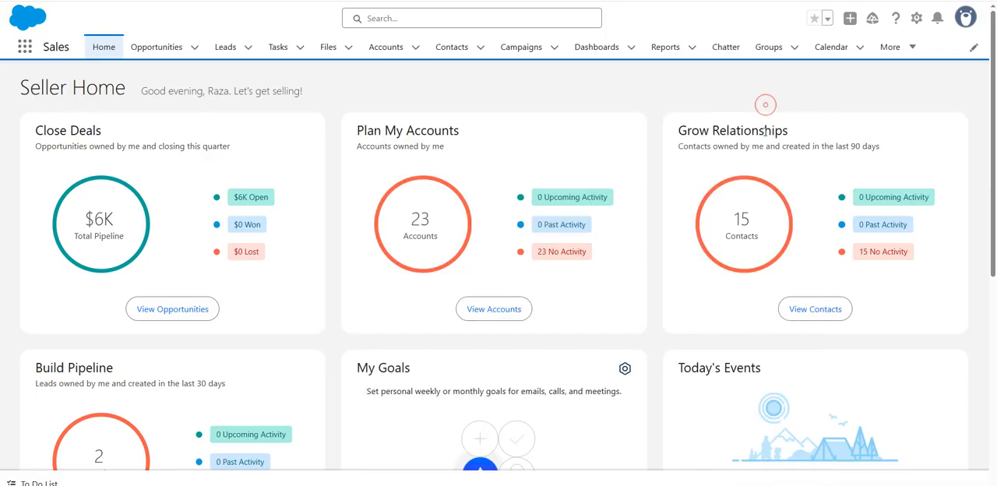
click(918, 18)
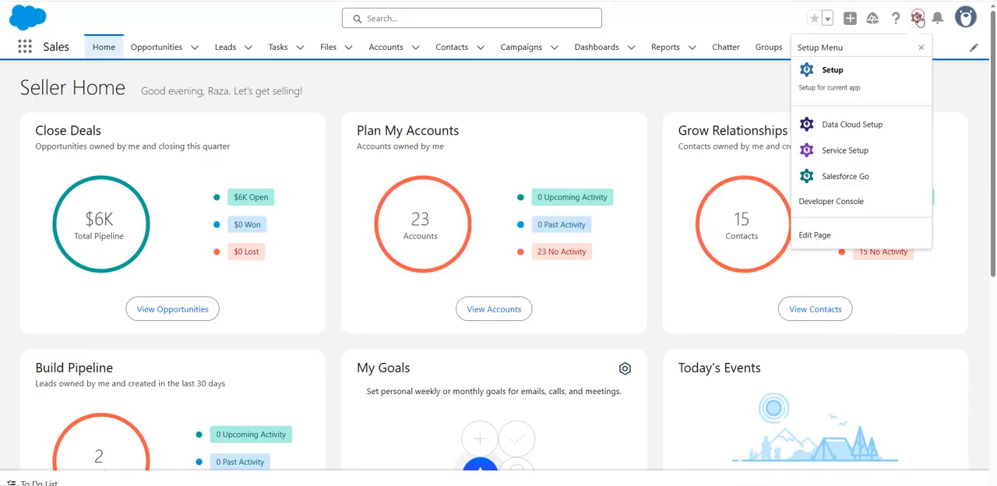
click(845, 69)
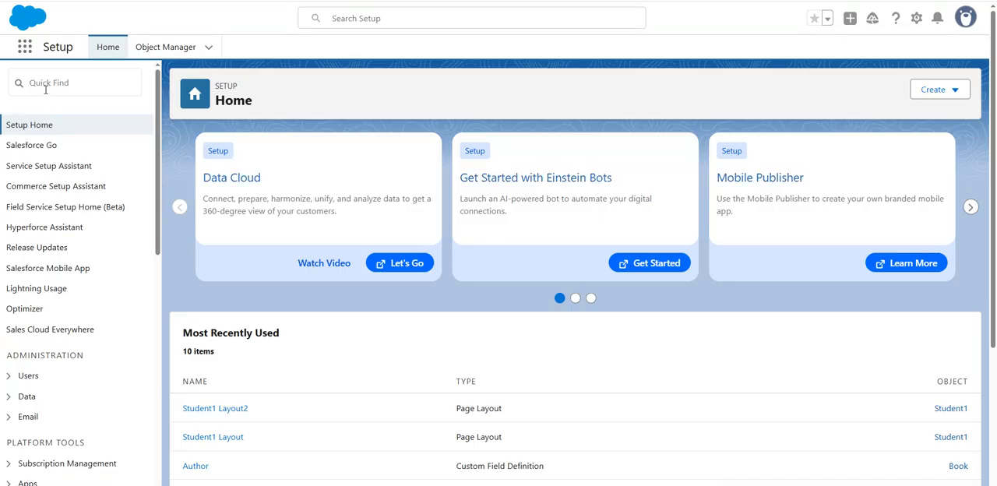
click(51, 88)
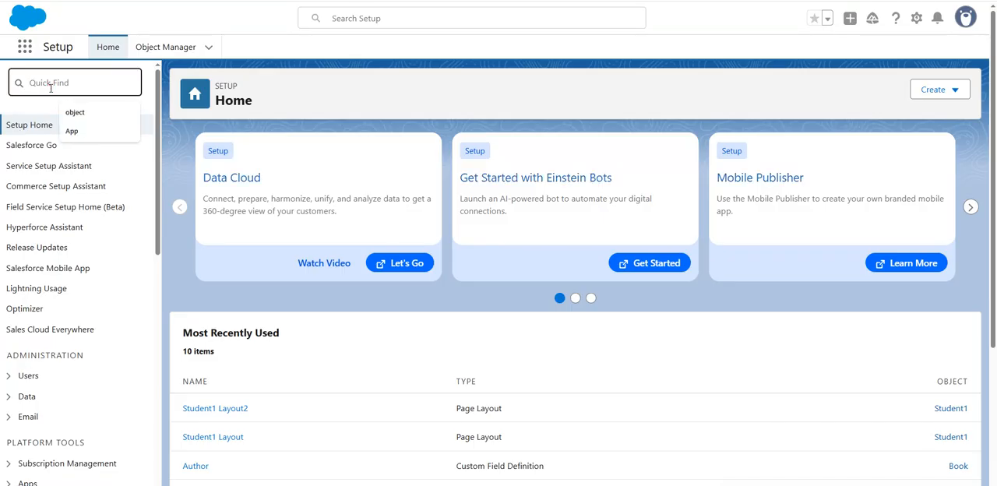
text(o)
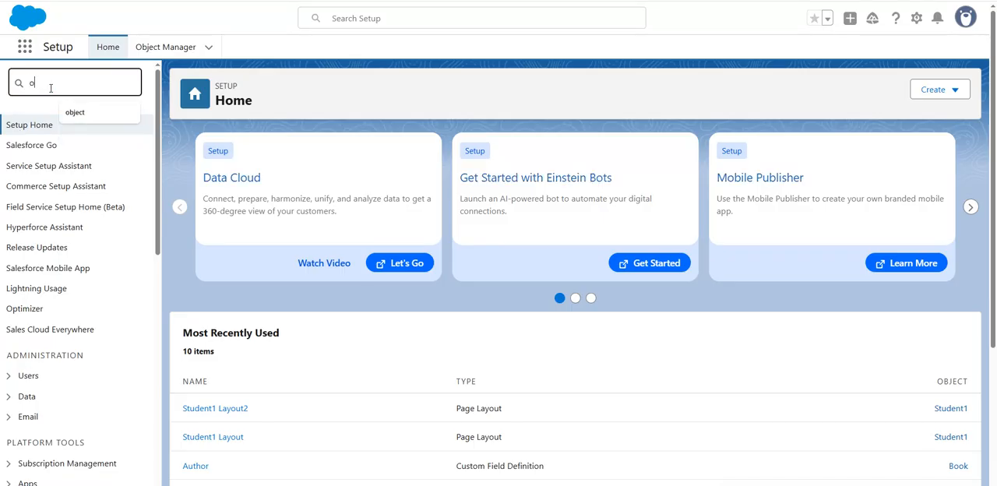
text(bjec)
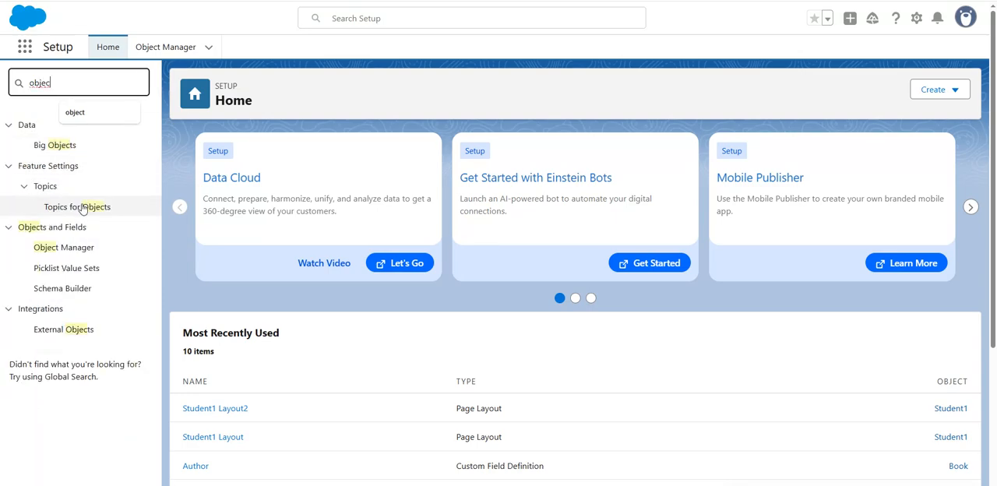
click(78, 247)
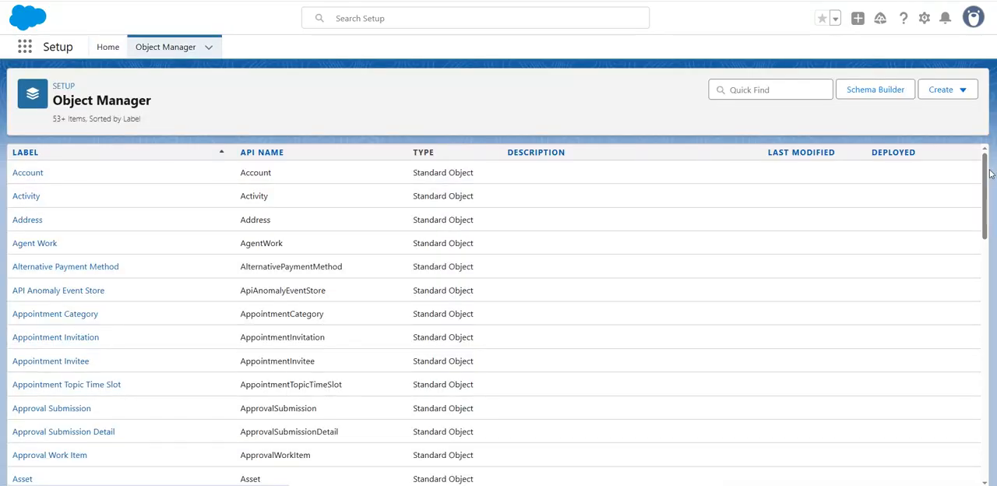
Open the fields and relationships of the Student1 custom object
drag(983, 201, 991, 433)
drag(989, 294, 994, 433)
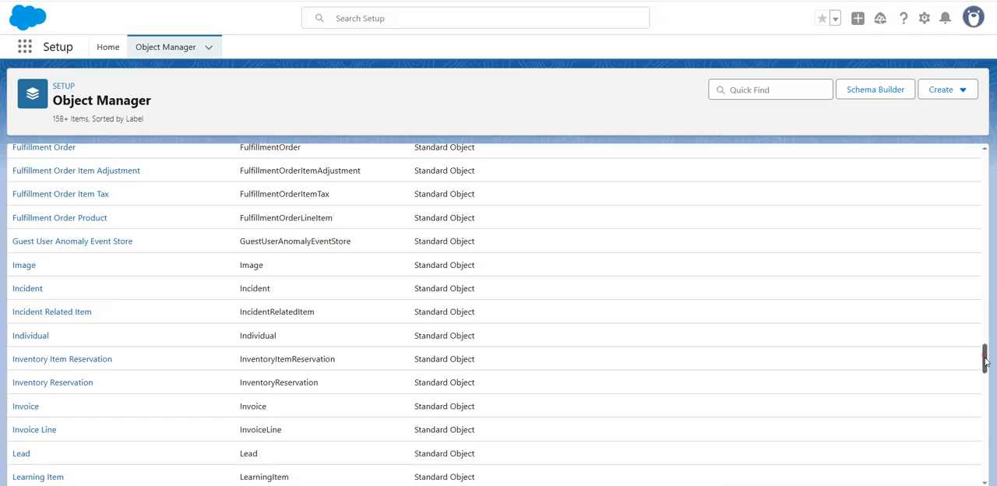
drag(986, 360, 985, 485)
drag(985, 418, 985, 452)
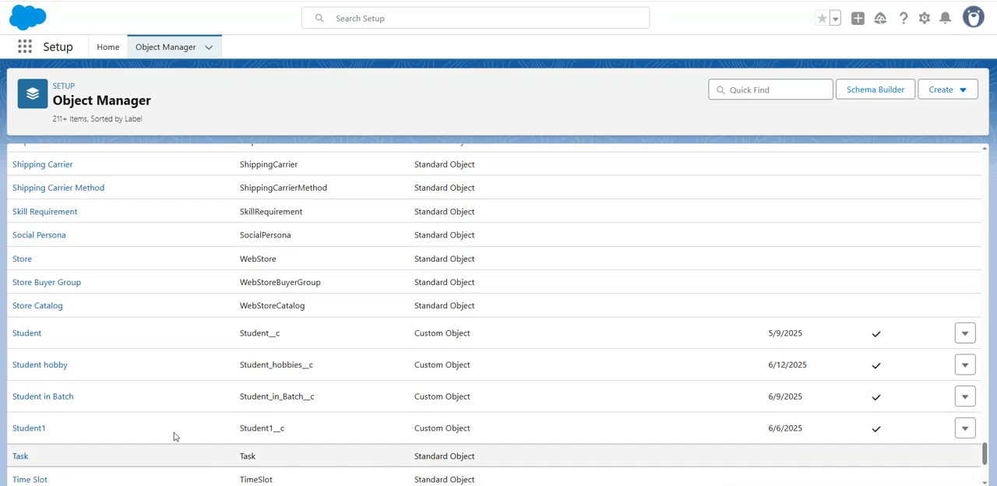
click(37, 428)
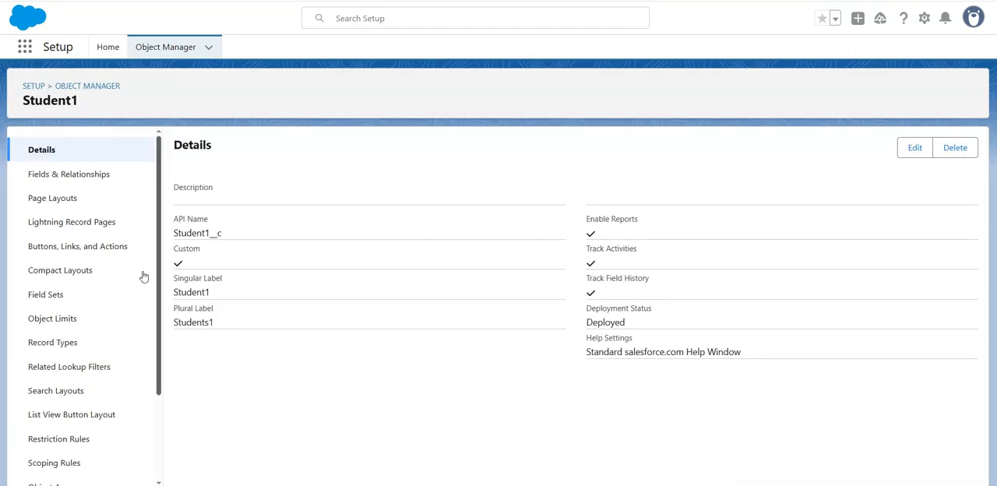
click(98, 172)
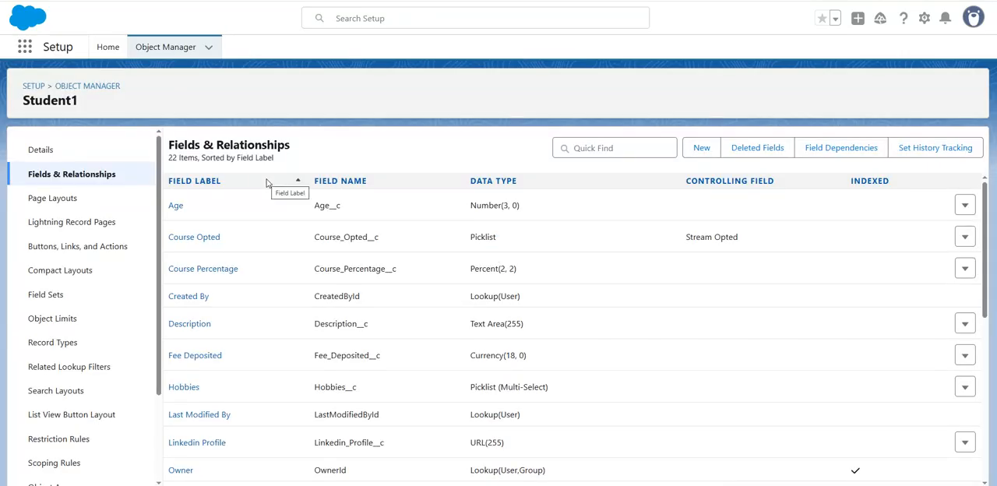
Start a new custom field on Student1 with the Number data type
click(701, 148)
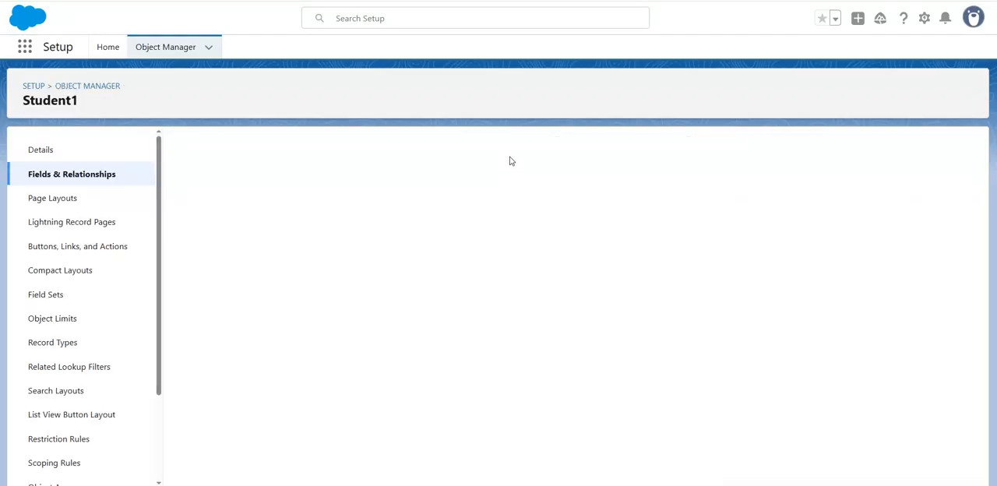
scroll(396, 268, down, 3)
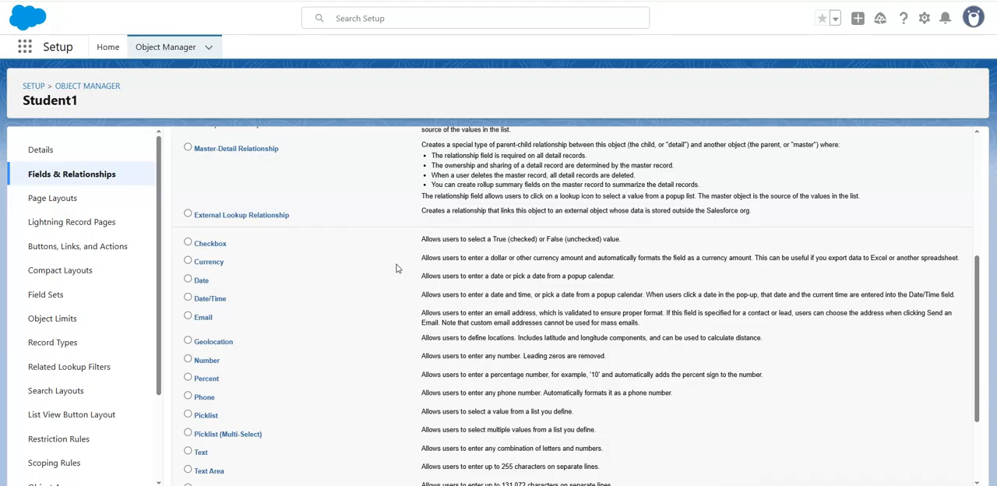
click(190, 361)
scroll(884, 412, down, 2)
scroll(883, 412, down, 2)
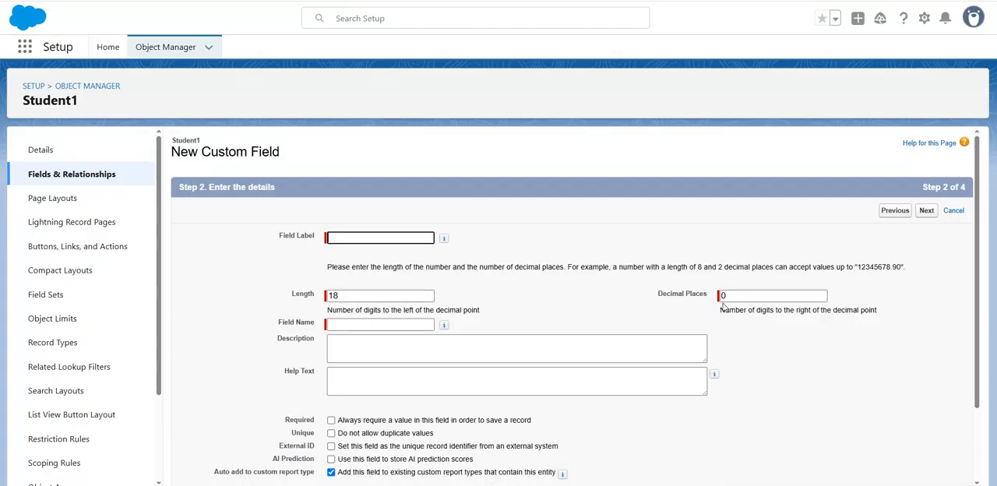
Label the number field Grade, accept the matching field name and default length, and continue to field-level security
text(Grade)
key(Tab)
scroll(551, 287, down, 2)
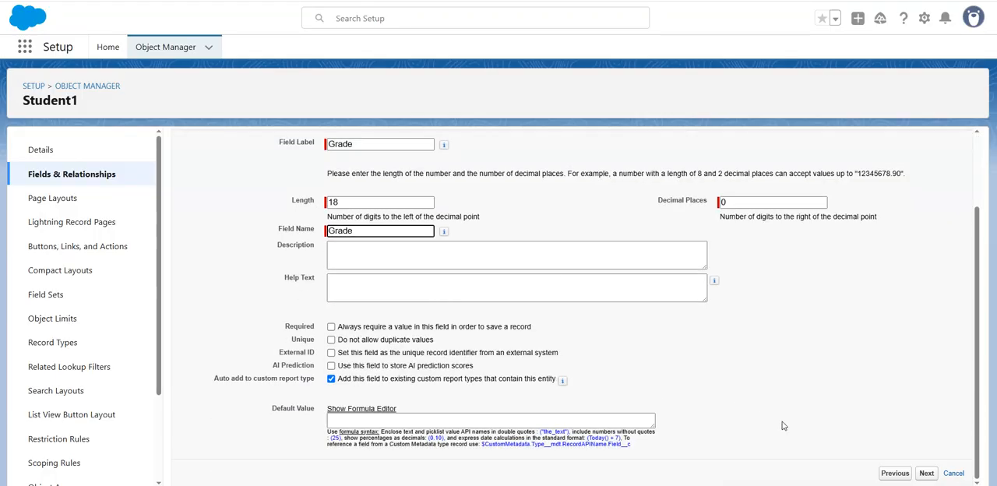
click(926, 473)
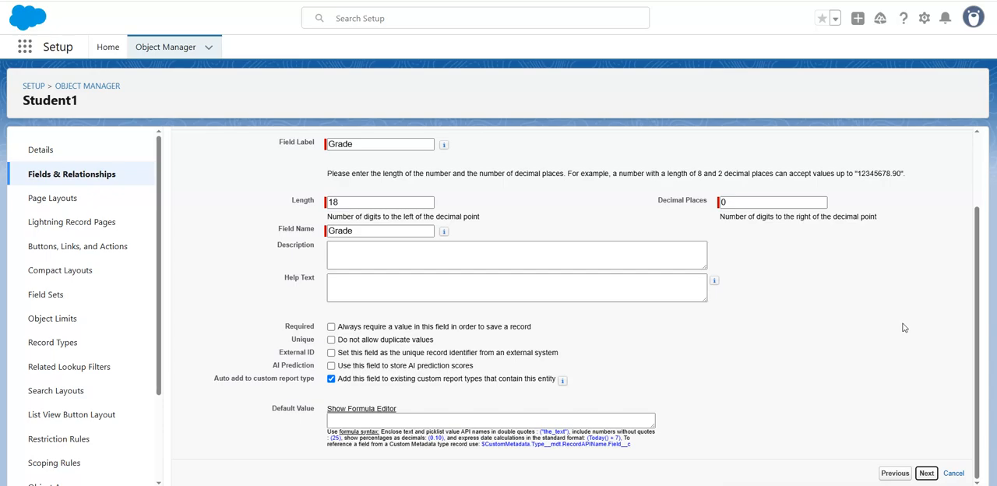
Make the Grade field visible to all profiles and save it on both Student1 page layouts
scroll(812, 318, down, 3)
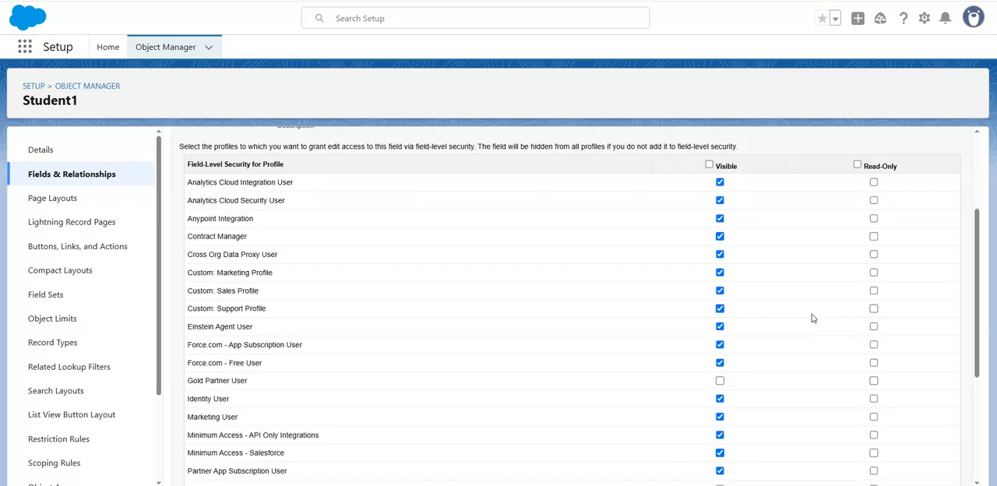
scroll(813, 318, up, 3)
click(709, 320)
scroll(711, 323, down, 5)
click(927, 473)
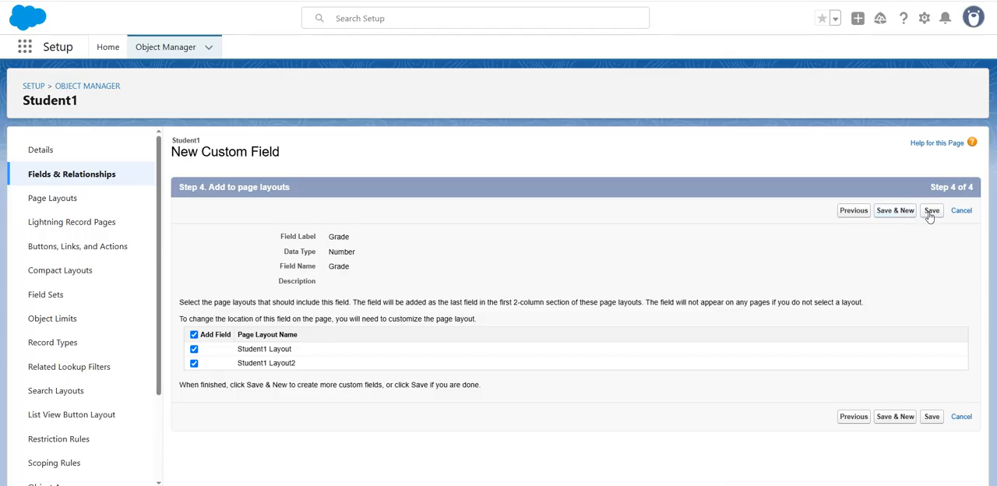
click(929, 213)
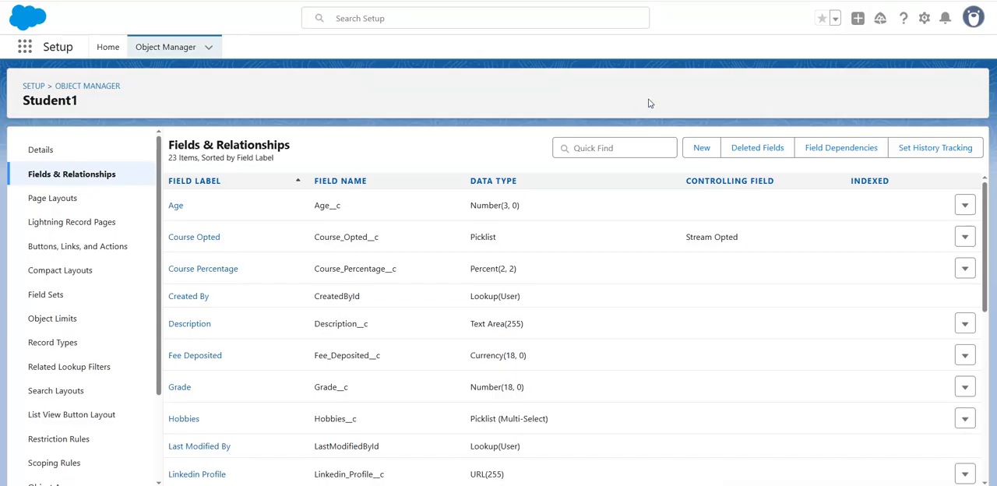
Start another custom field on Student1 with the Formula data type
click(701, 147)
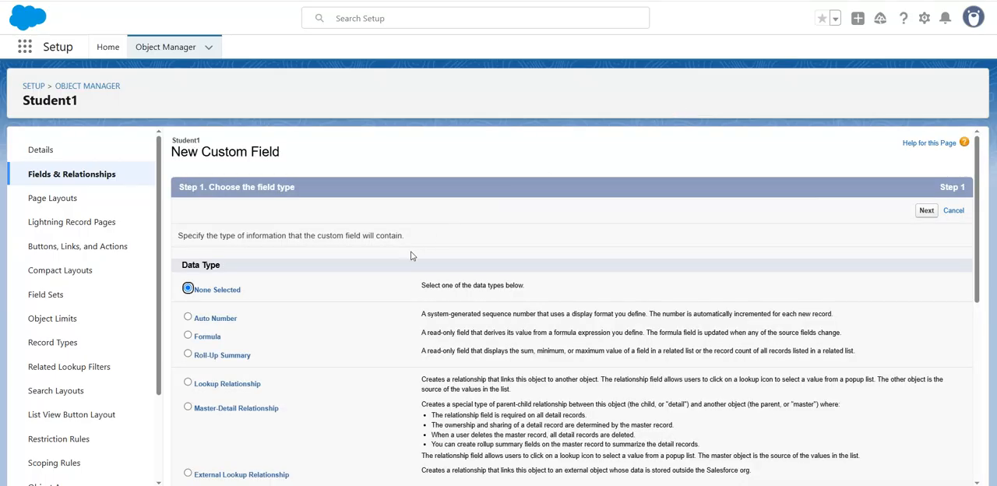
click(188, 336)
click(926, 210)
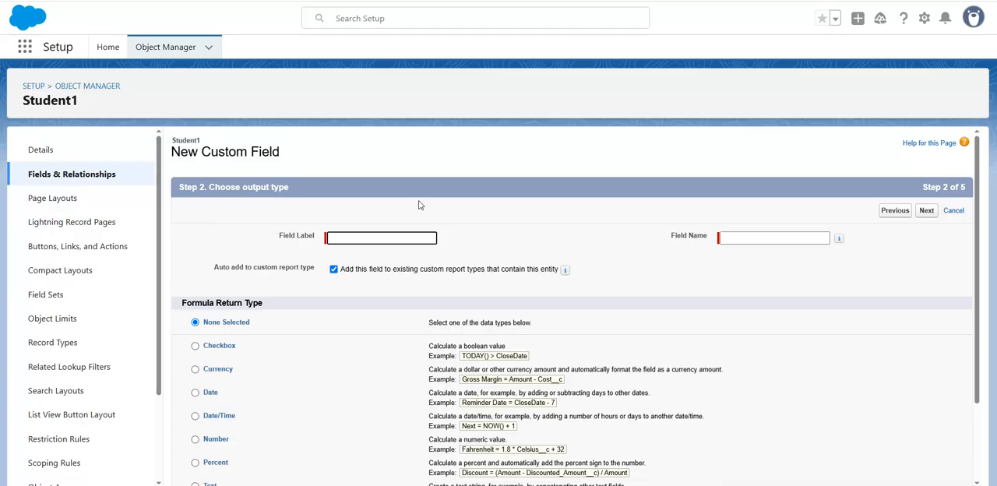
Name the formula field Result, set its return type to Text, and continue to the formula editor
text(Result)
click(770, 237)
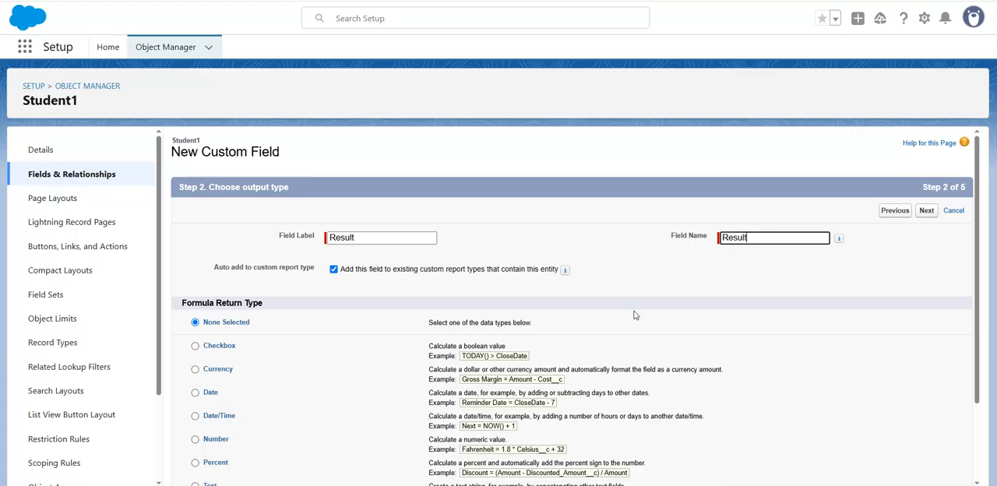
scroll(635, 291, down, 1)
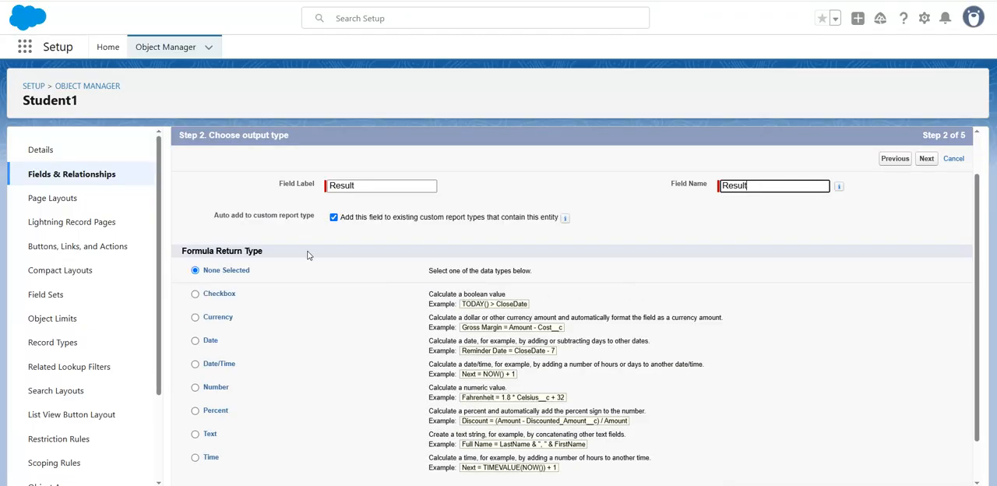
scroll(307, 255, down, 1)
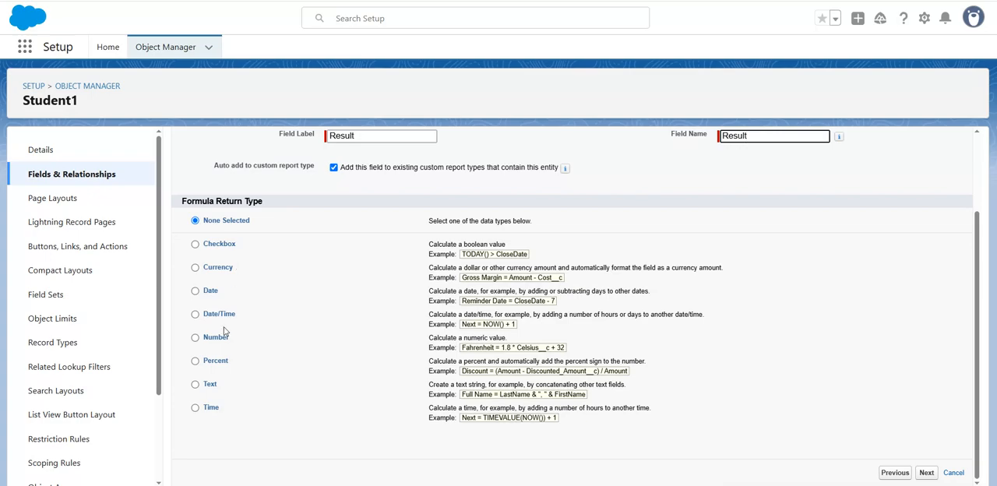
click(195, 385)
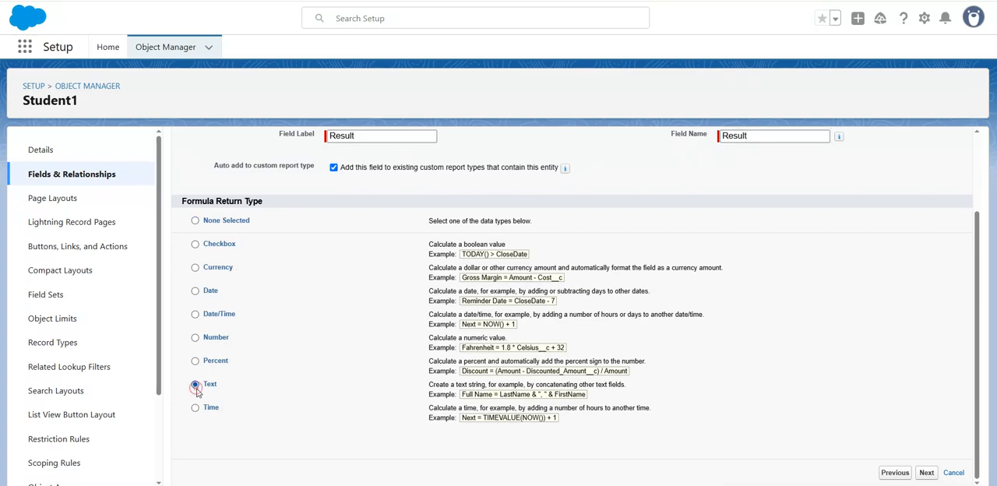
click(926, 472)
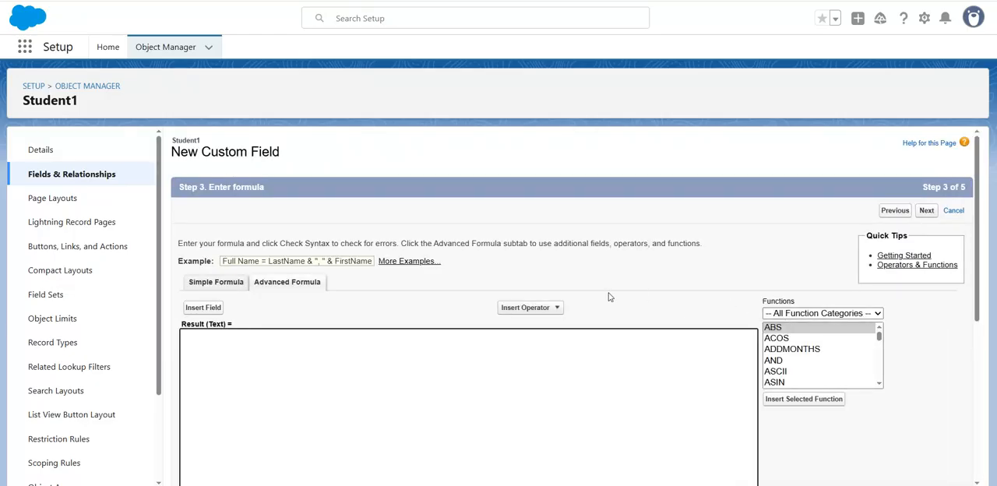
Insert the IF function into the Result formula
scroll(297, 385, down, 1)
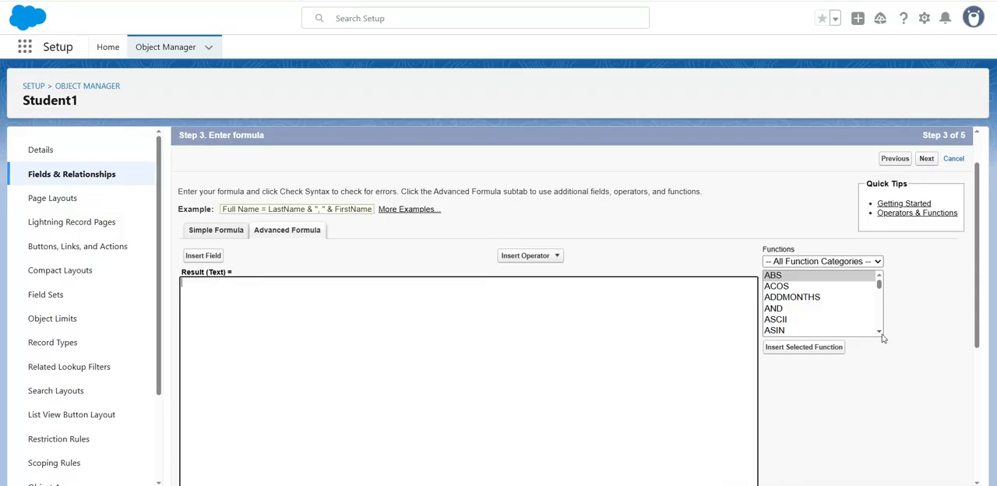
drag(879, 334, 879, 334)
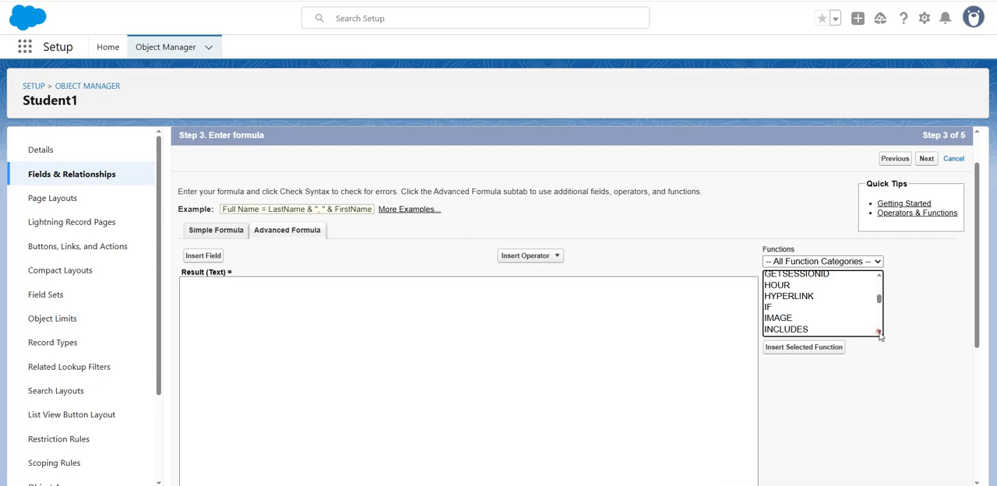
click(771, 306)
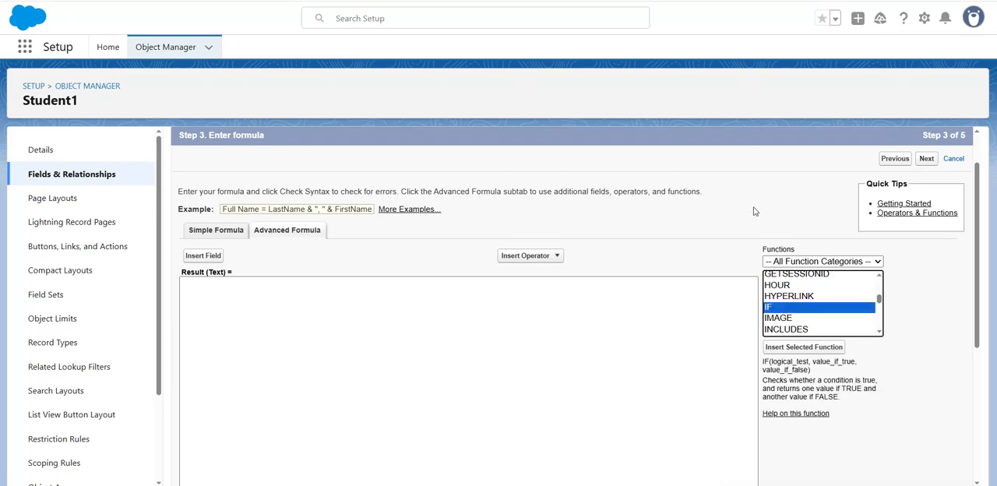
click(802, 346)
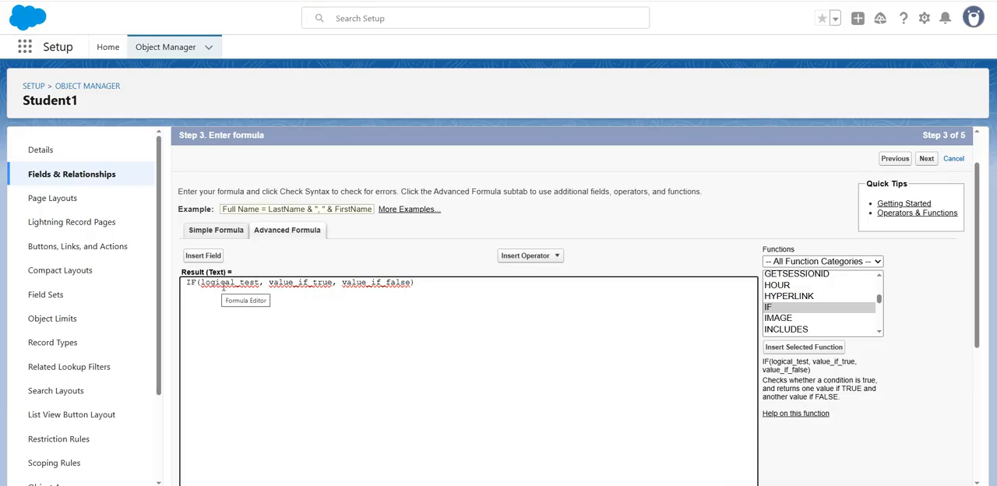
drag(215, 285, 258, 284)
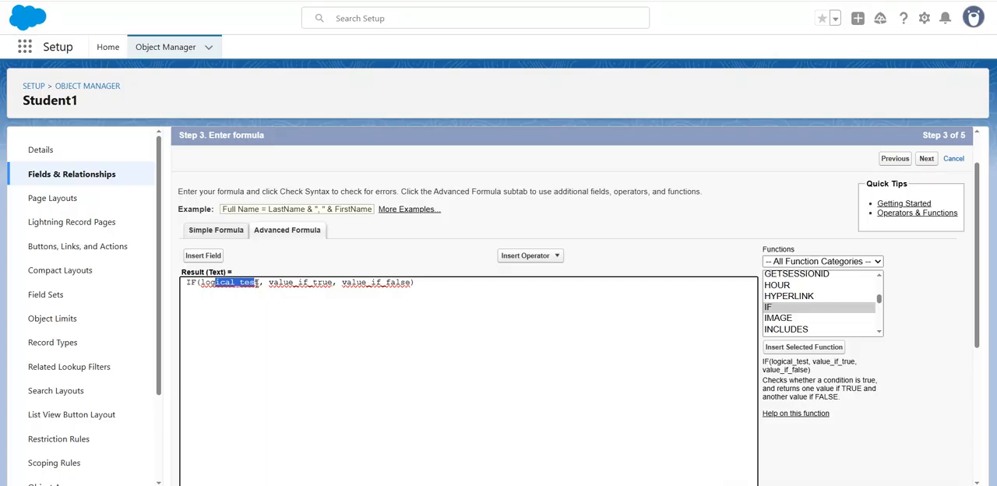
click(310, 285)
drag(269, 285, 381, 285)
click(374, 285)
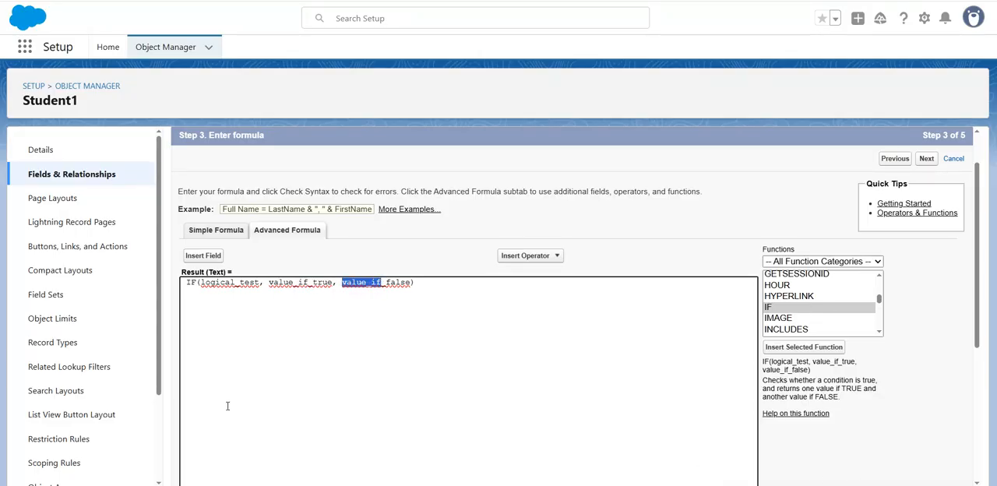
click(286, 390)
Split the IF formula so each of its three arguments sits on its own line
click(245, 281)
key(Return)
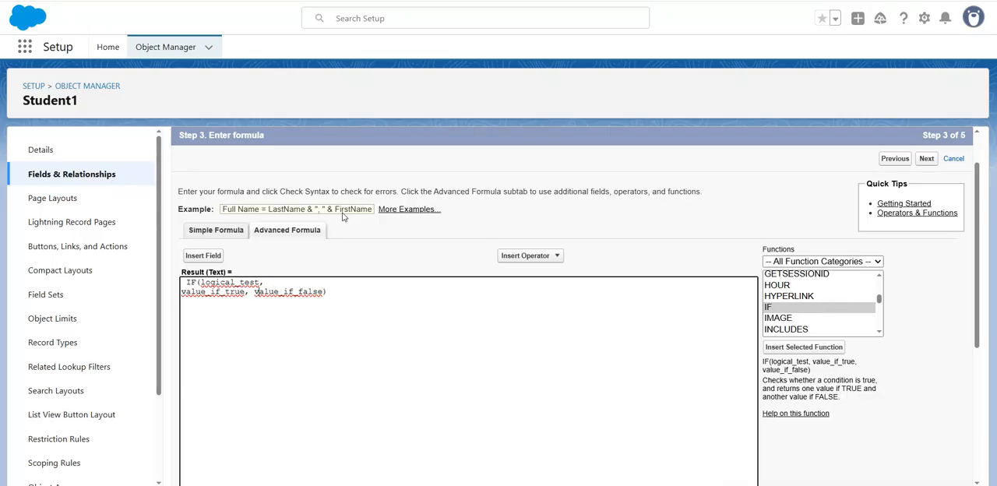
key(Return)
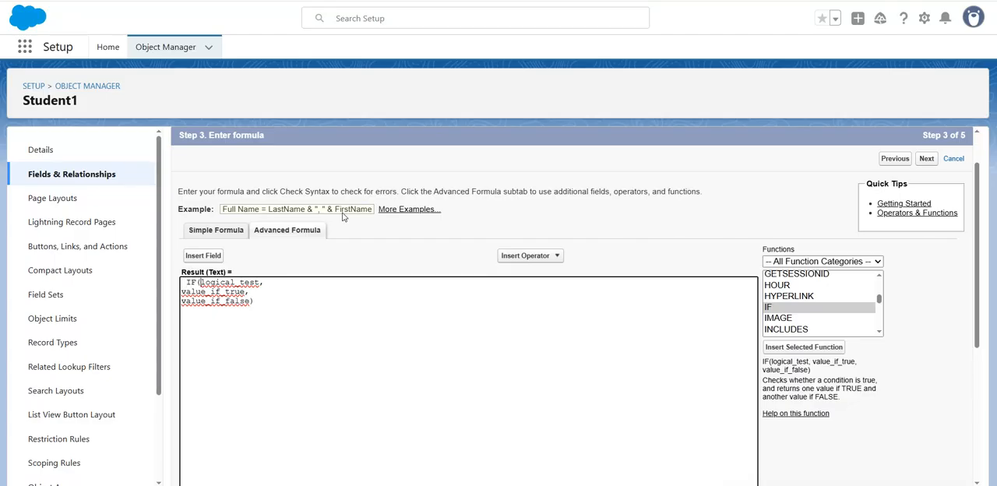
Replace the logical_test placeholder with the inserted Student1 Grade field and the comparison >60
key(shift+Right)
key(shift+Right)
key(shift+Right)
key(shift+Right)
key(shift+Right)
key(shift+Right)
key(shift+Right)
key(shift+Right)
key(shift+Right)
key(shift+Right)
key(shift+Right)
key(shift+Right)
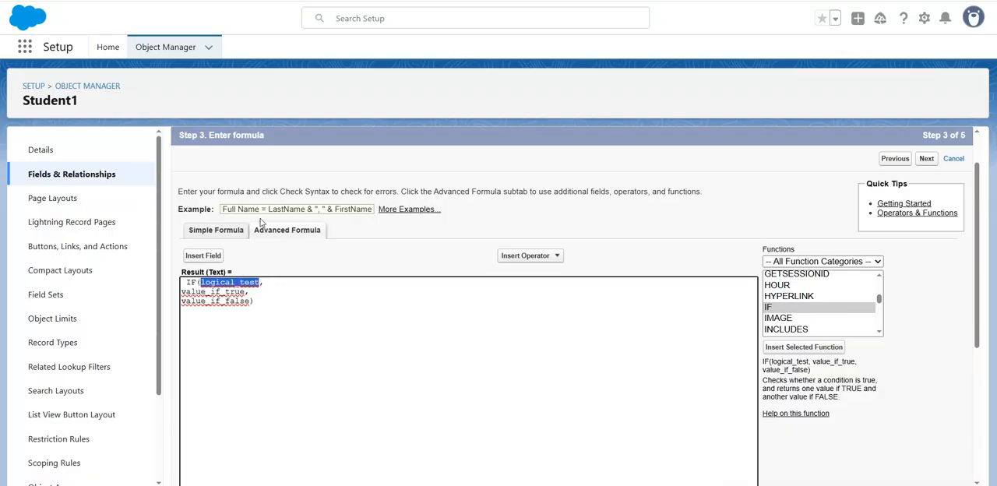
click(204, 255)
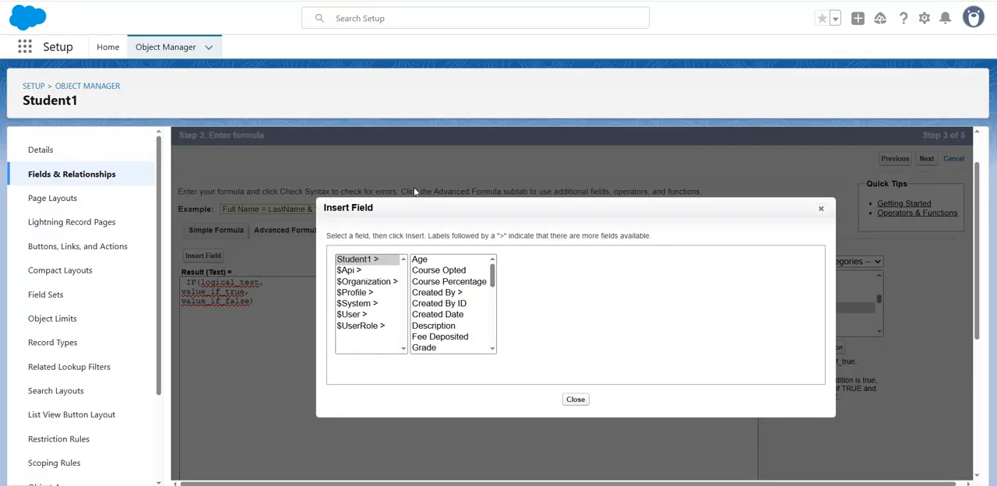
drag(493, 269, 493, 275)
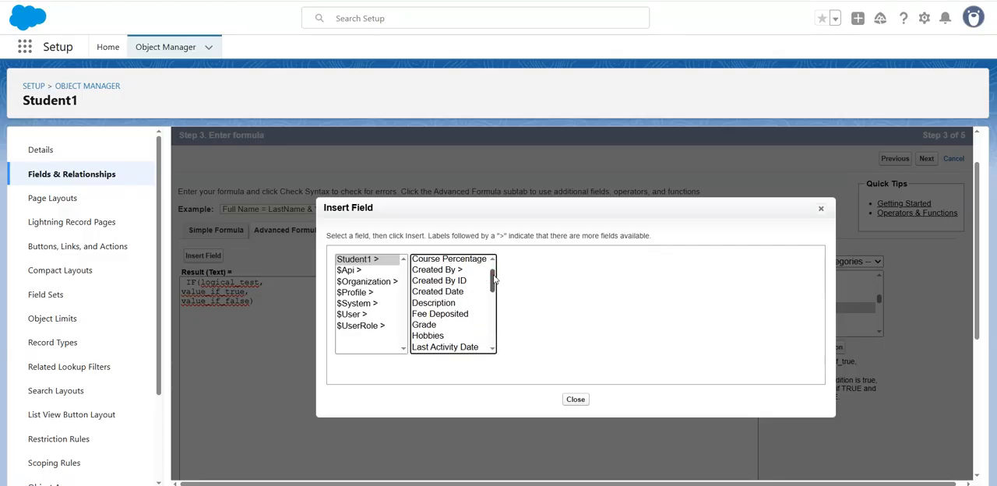
click(431, 325)
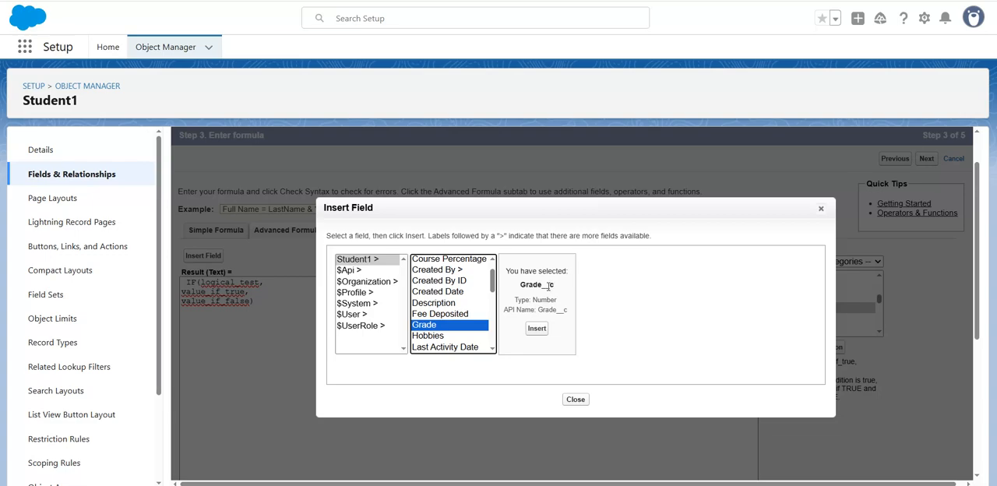
click(536, 327)
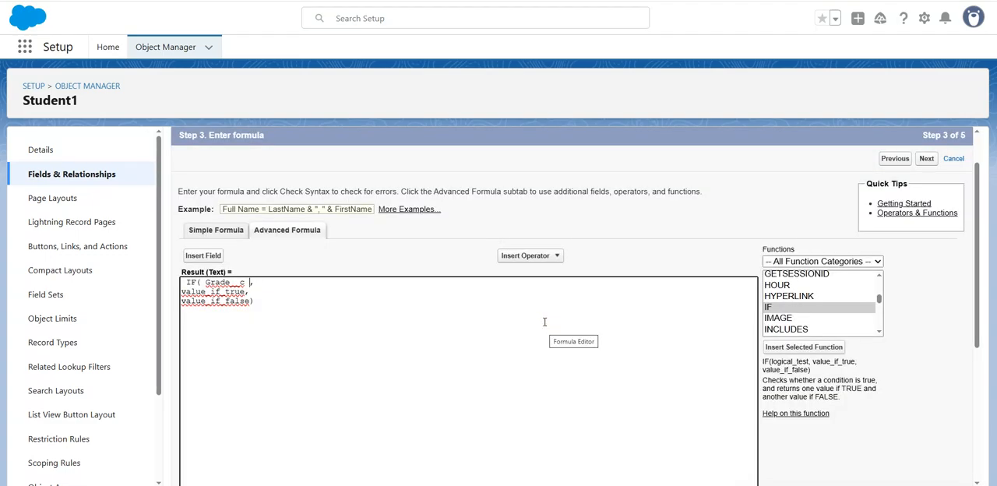
text(>60)
Replace the value_if_true placeholder with 'Pass' in single quotes
key(shift+Right)
key(shift+Right)
key(shift+Right)
key(shift+Right)
key(shift+Right)
key(shift+Right)
key(shift+Right)
key(shift+Right)
key(shift+Right)
key(shift+Right)
key(shift+Right)
key(shift+Right)
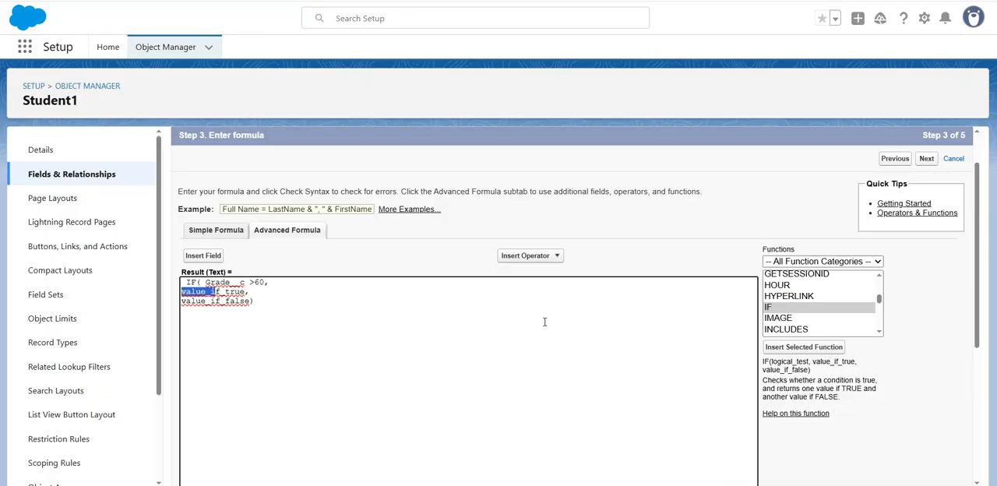
key(shift+Right)
key(shift+Right)
text(")
text(")
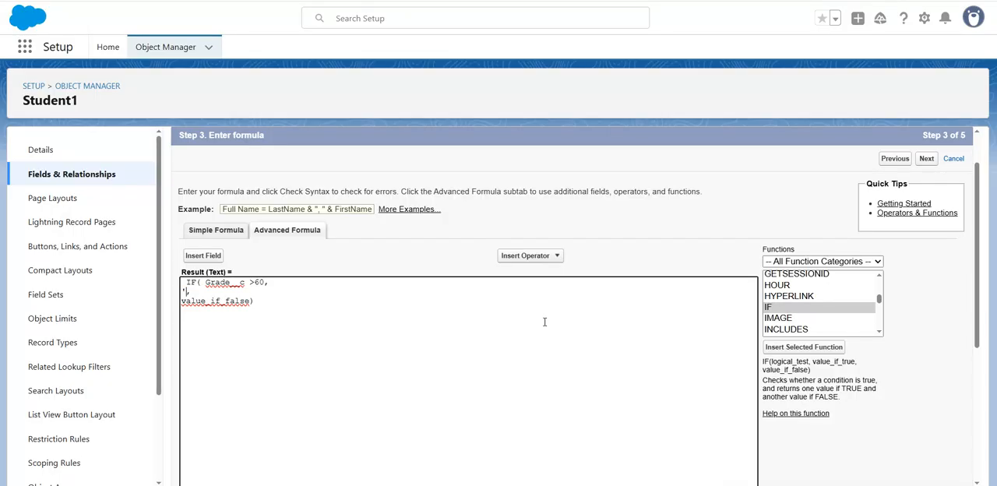
text(Pass)
Replace the value_if_false placeholder with 'Fail' in single quotes
key(Left)
key(Left)
key(shift+Right)
key(shift+Right)
key(shift+Right)
key(shift+Right)
key(shift+Right)
key(shift+Right)
key(shift+Right)
key(shift+Right)
key(shift+Right)
key(shift+Right)
key(shift+Right)
key(shift+Right)
key(shift+Right)
key(shift+Right)
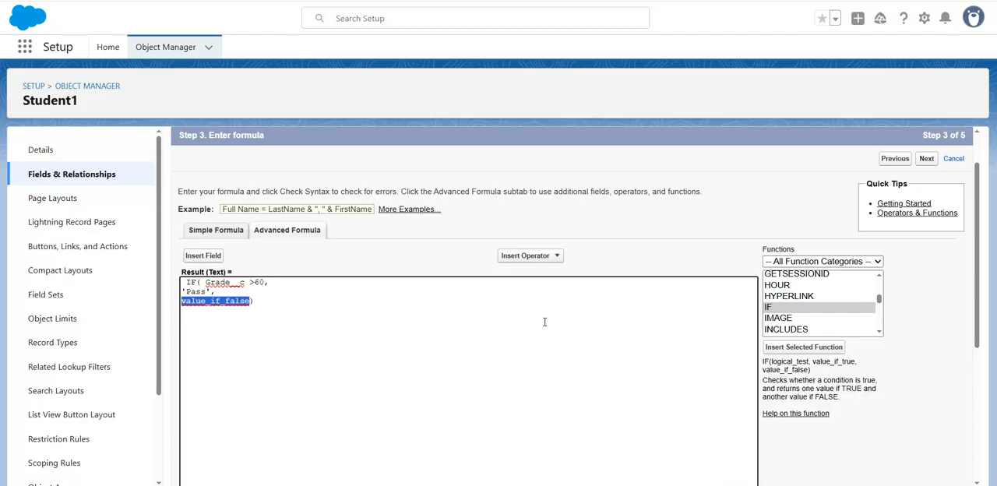
text(')
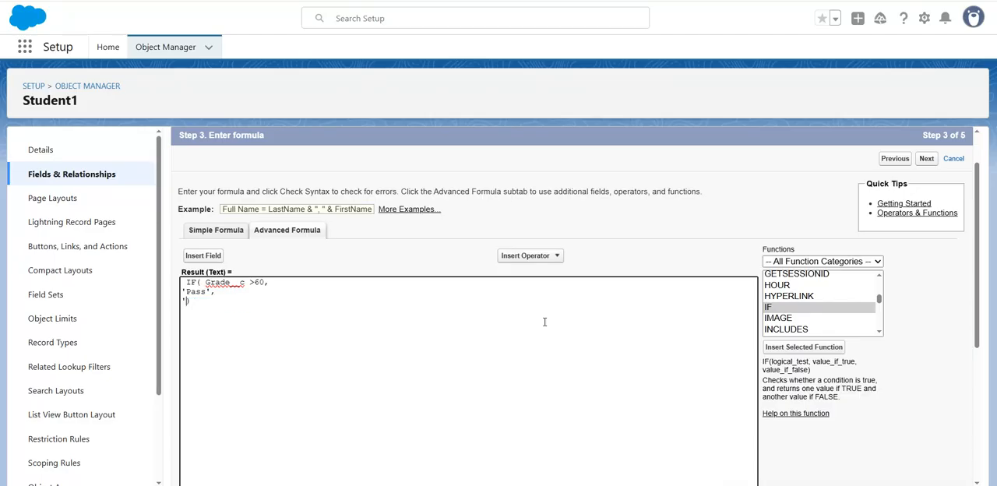
text(Fail')
Check the syntax of the Result formula
scroll(539, 352, down, 2)
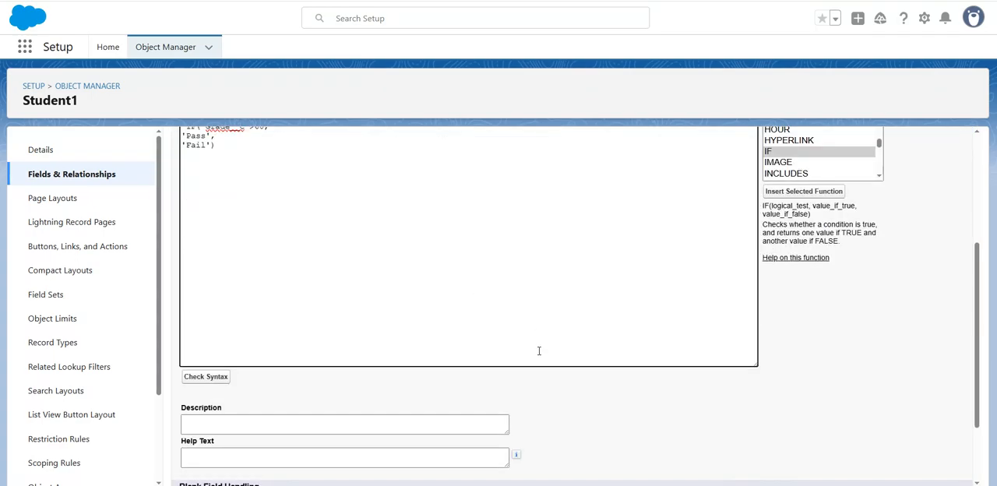
click(187, 379)
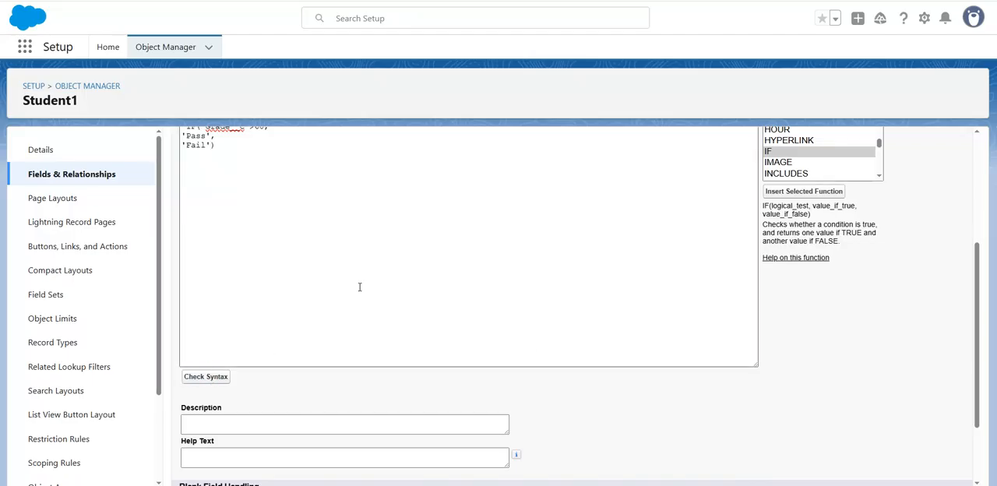
scroll(345, 321, down, 3)
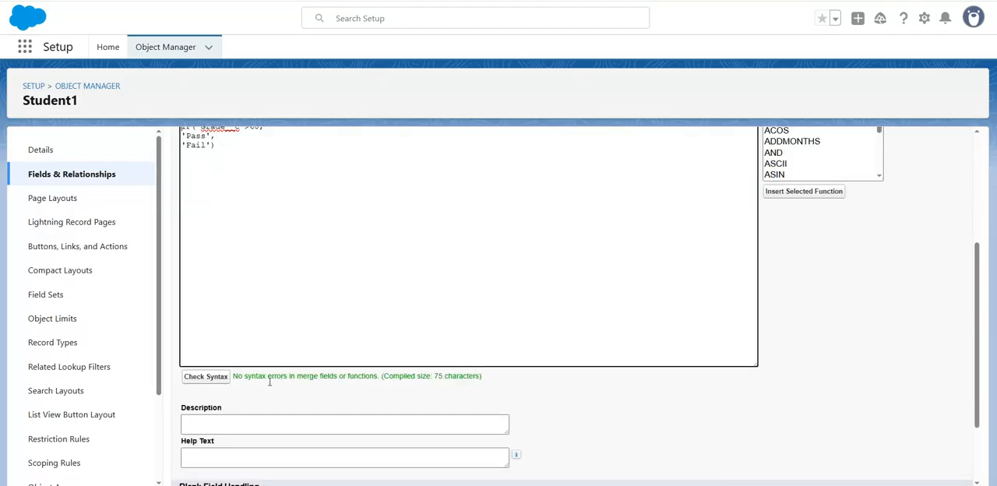
Set blank field handling to treat blank fields as blanks and continue to field-level security
scroll(428, 327, down, 2)
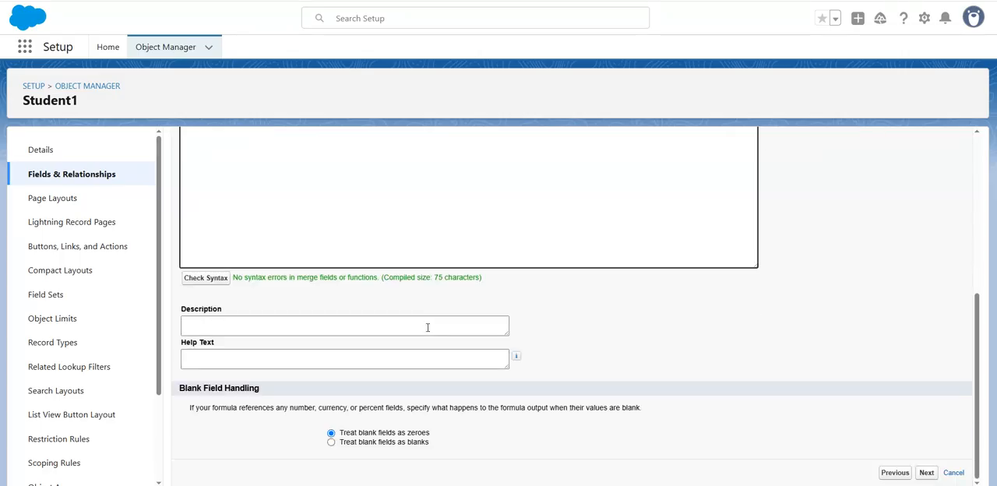
click(331, 443)
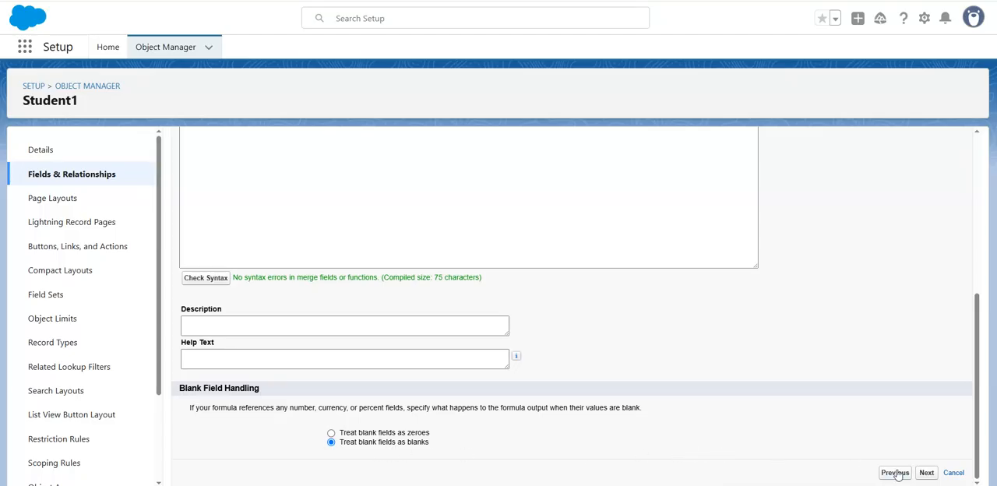
click(925, 473)
Make the Result field visible to all profiles and save it on both Student1 page layouts
scroll(810, 302, down, 5)
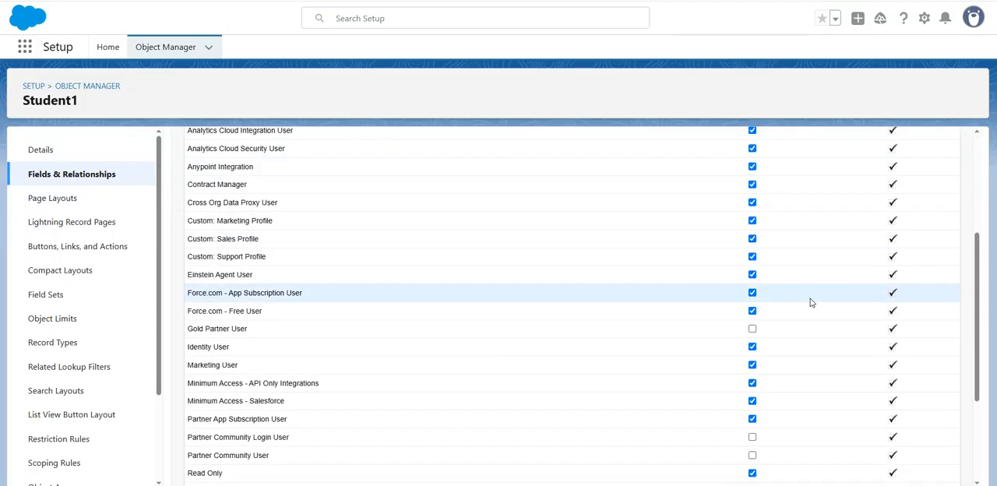
scroll(810, 302, up, 5)
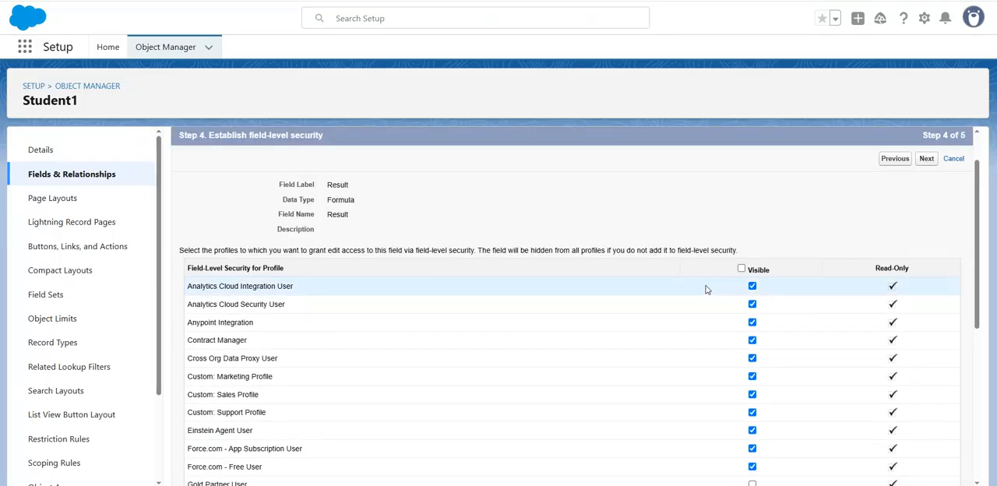
click(741, 269)
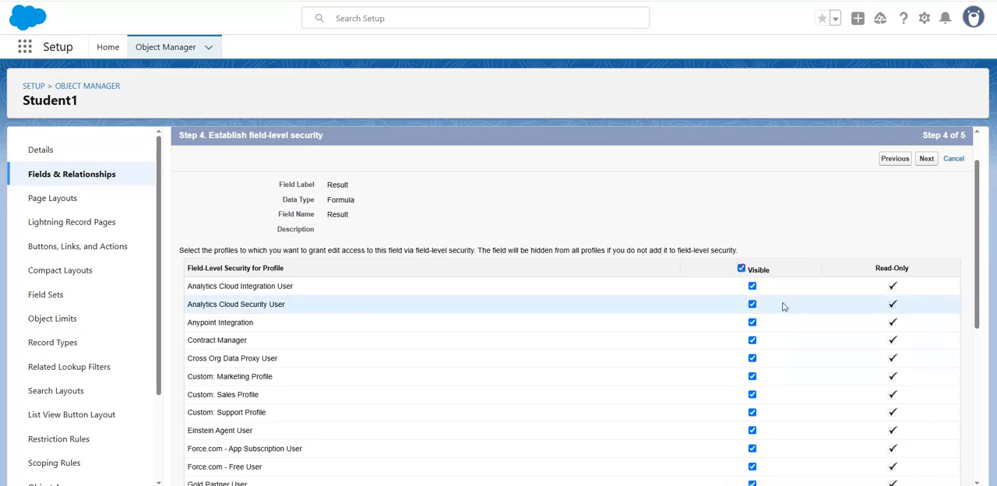
scroll(783, 306, down, 5)
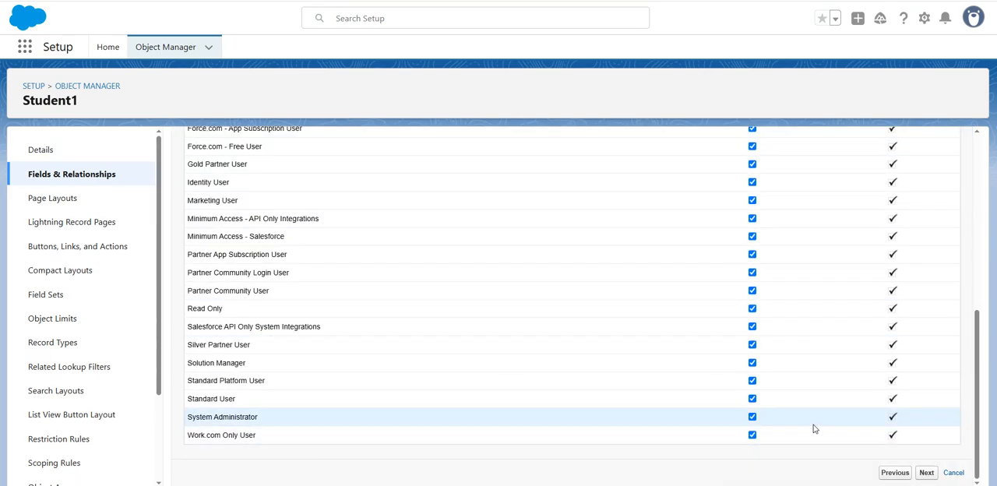
click(926, 473)
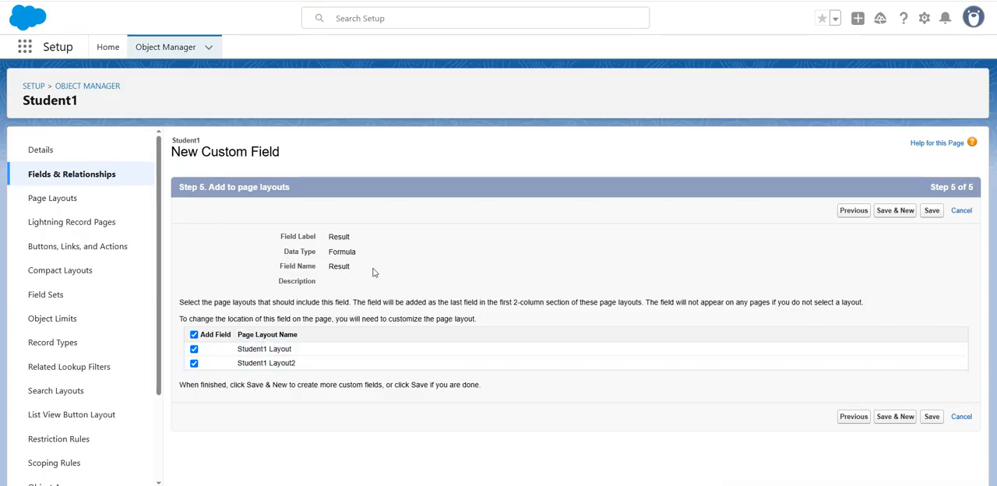
click(931, 210)
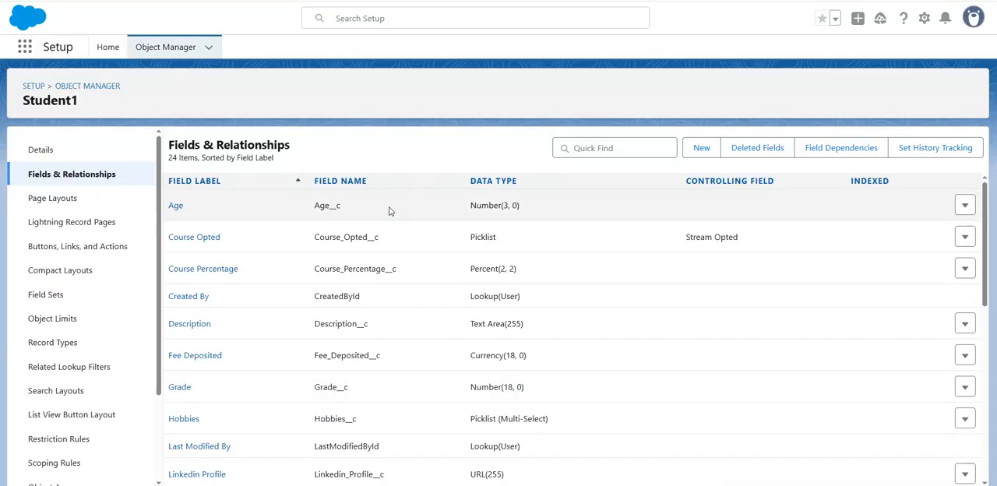
scroll(390, 209, down, 2)
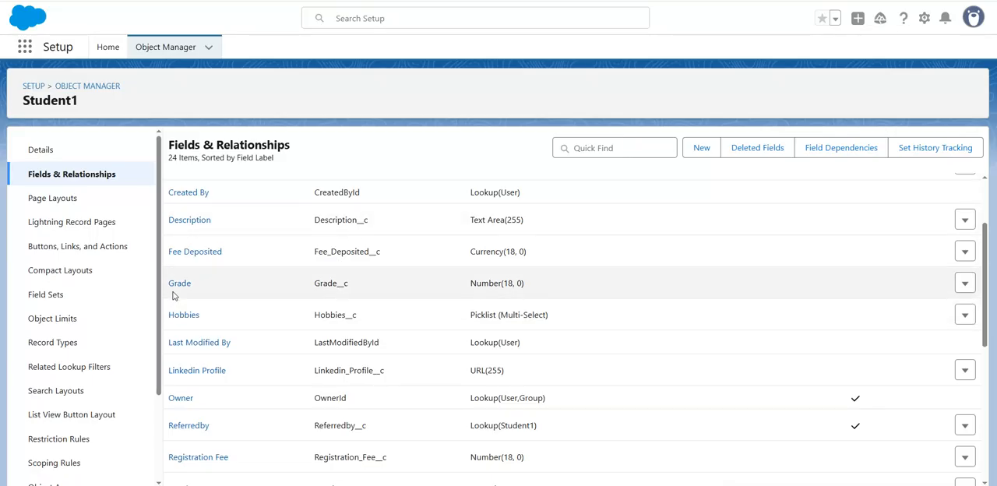
scroll(356, 296, down, 5)
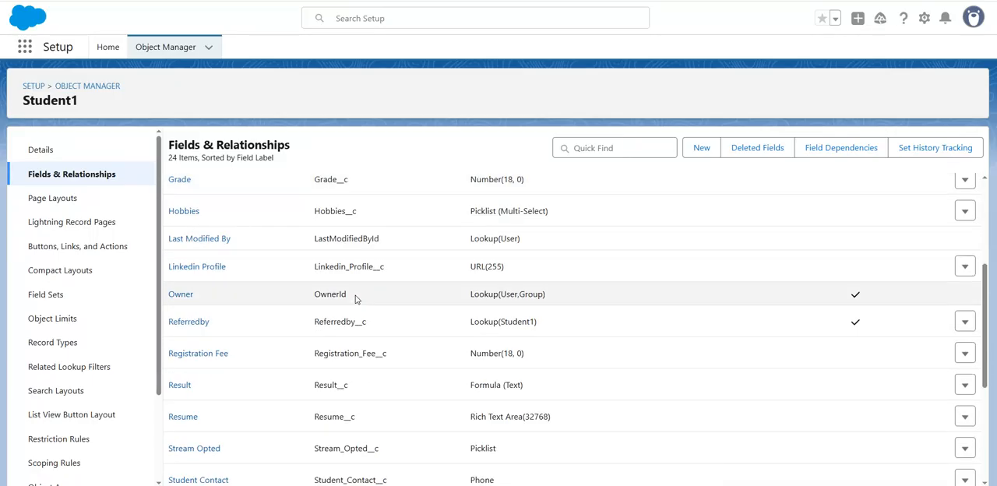
scroll(356, 294, down, 2)
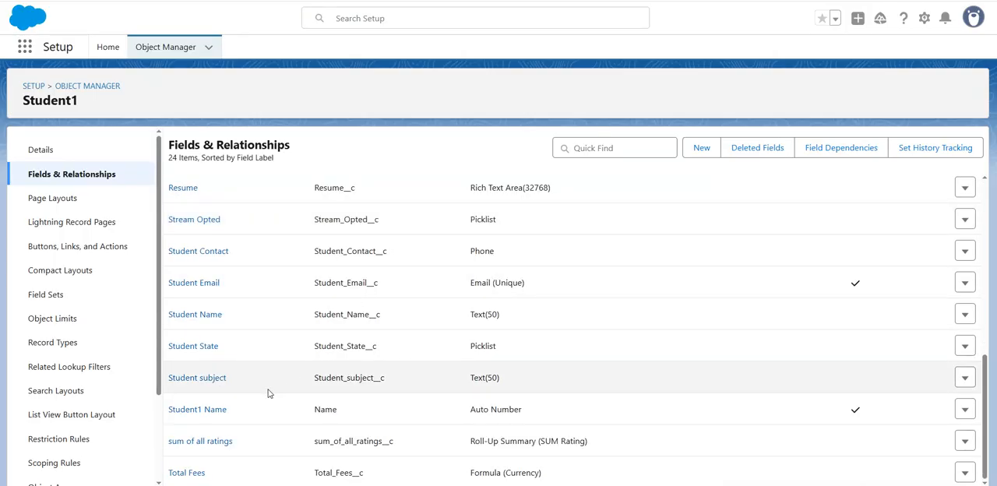
scroll(268, 393, up, 1)
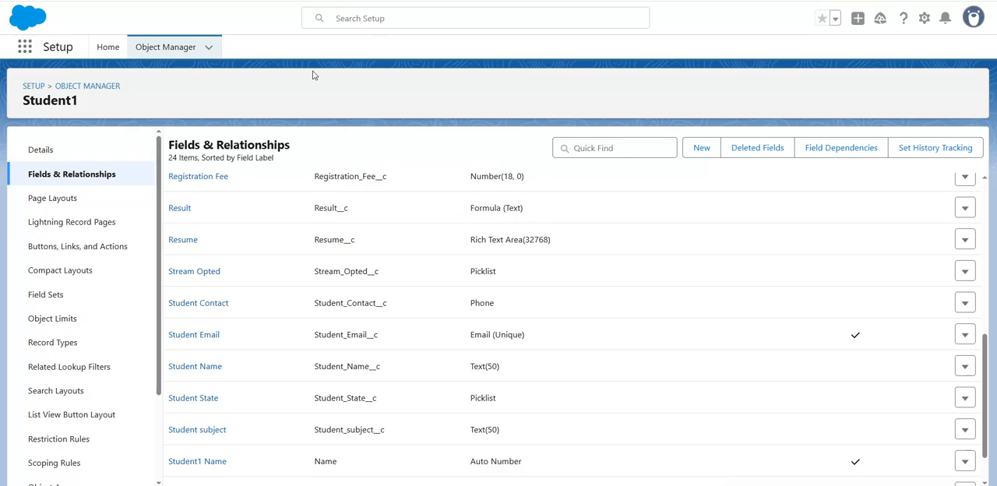
Leave Setup and open the Institute app by searching for "institute" among the available apps
click(26, 48)
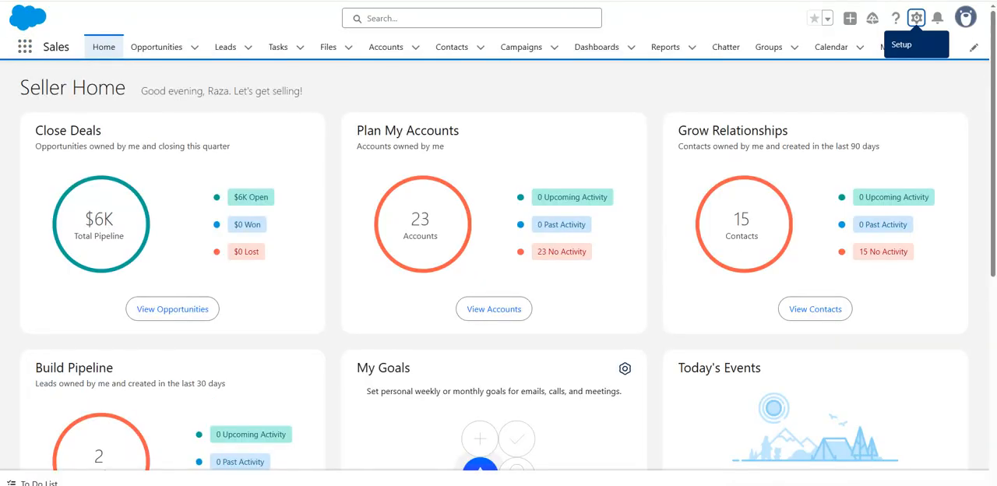
click(24, 47)
text(i)
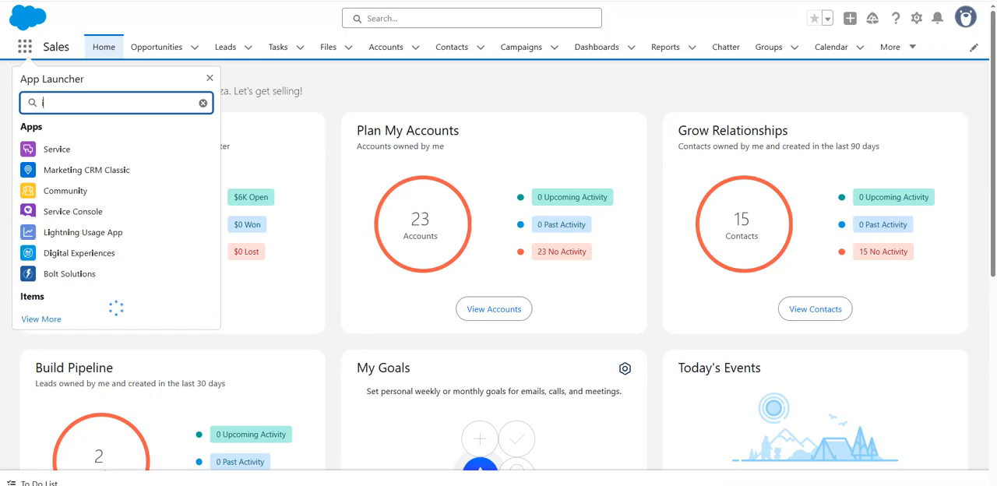
text(nstitute)
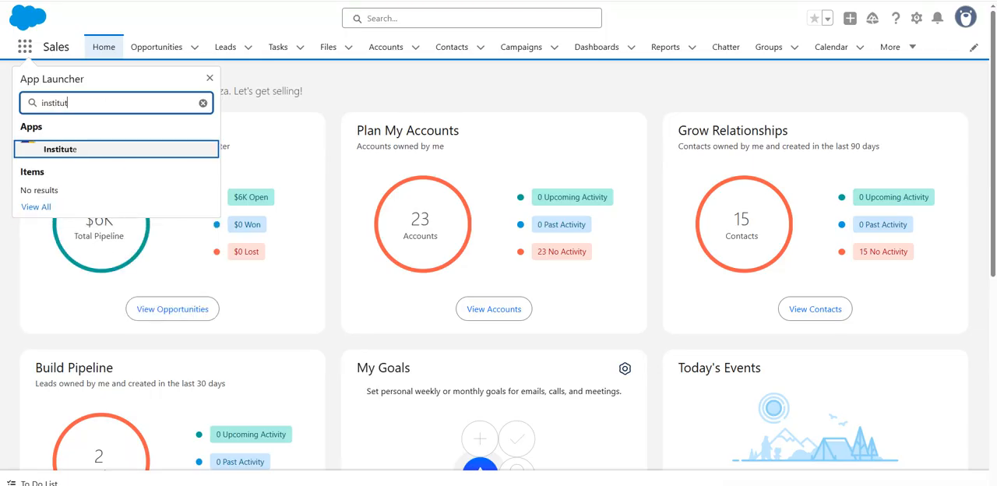
click(85, 148)
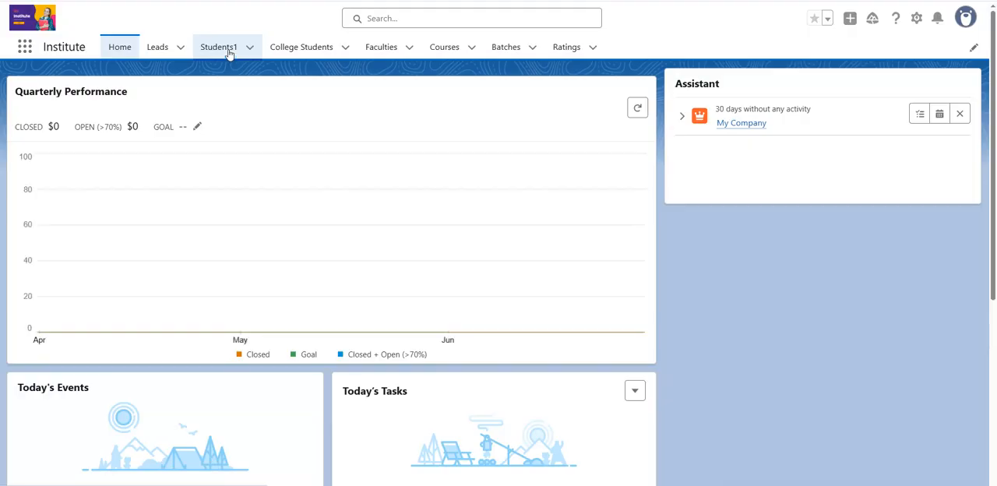
Start a new Student1 record from the Students1 list and enter the student's full name
click(229, 53)
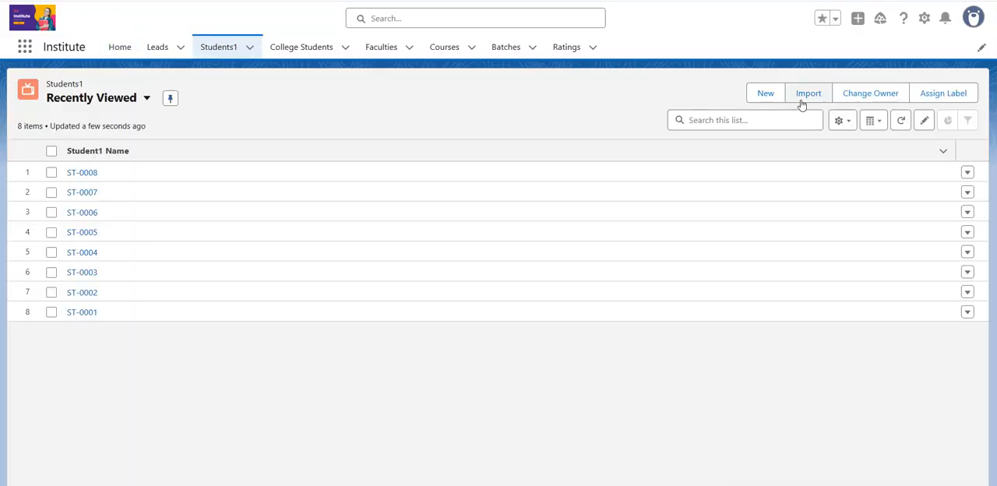
click(767, 94)
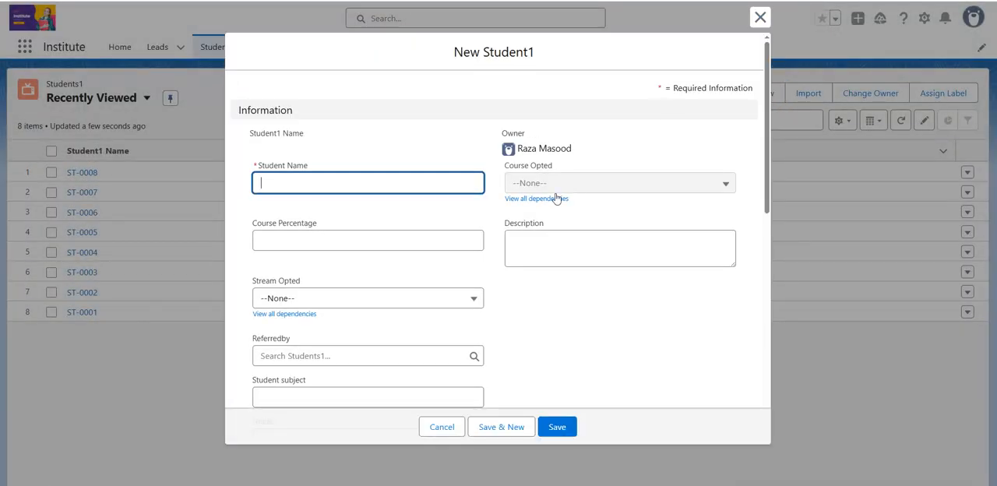
scroll(466, 240, down, 10)
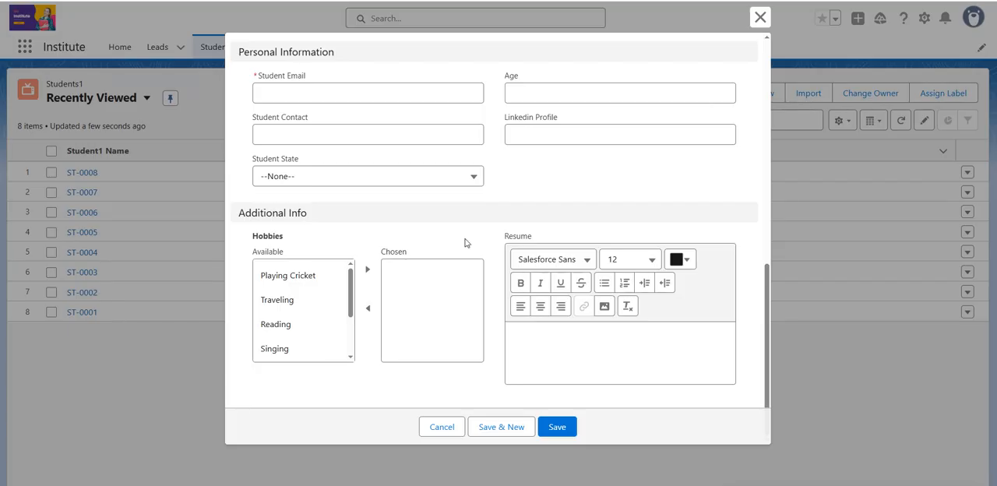
scroll(466, 243, up, 3)
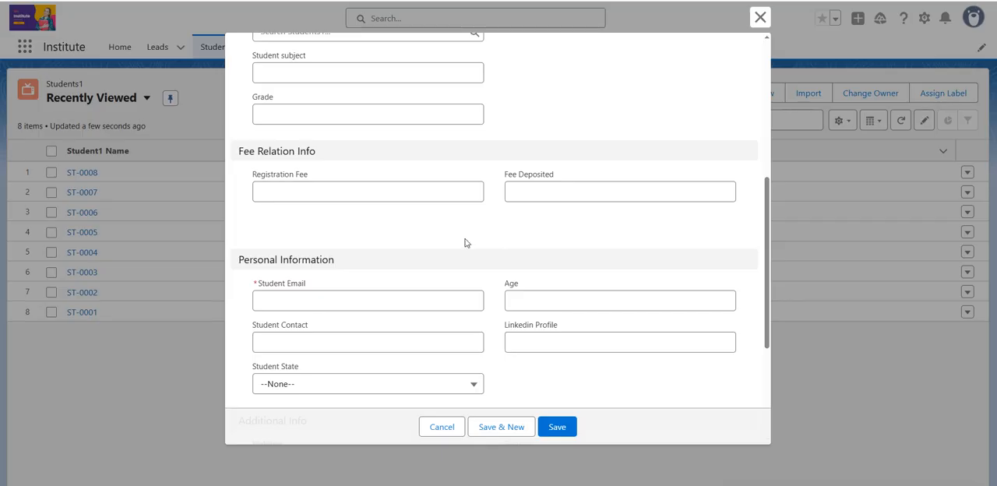
scroll(466, 241, up, 2)
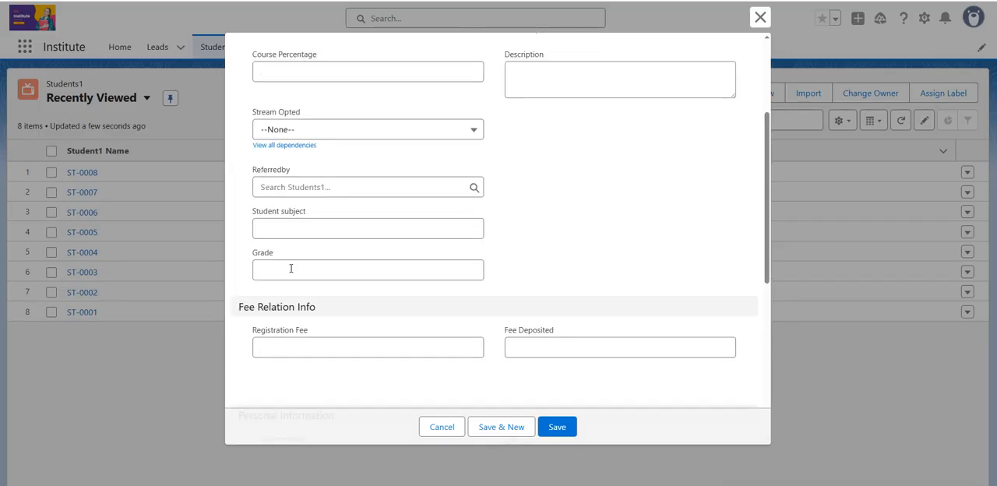
click(288, 268)
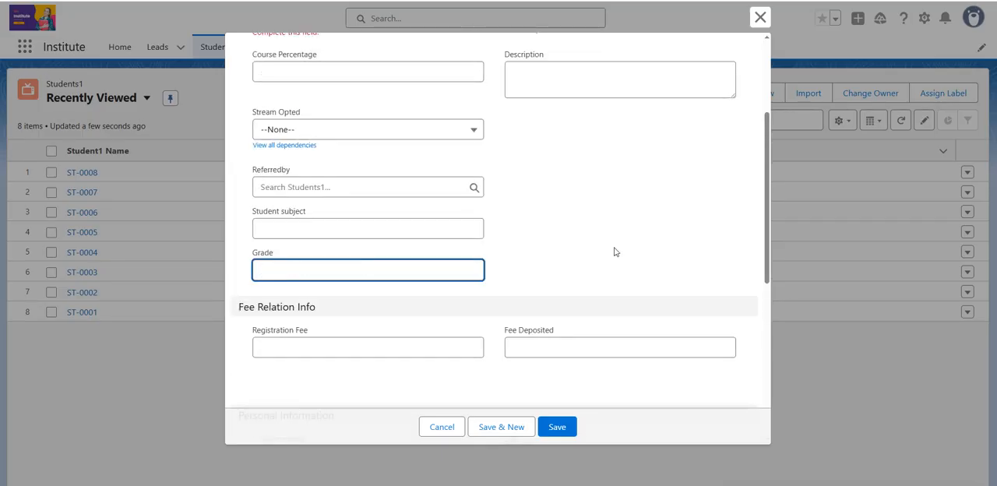
scroll(615, 251, up, 3)
click(309, 183)
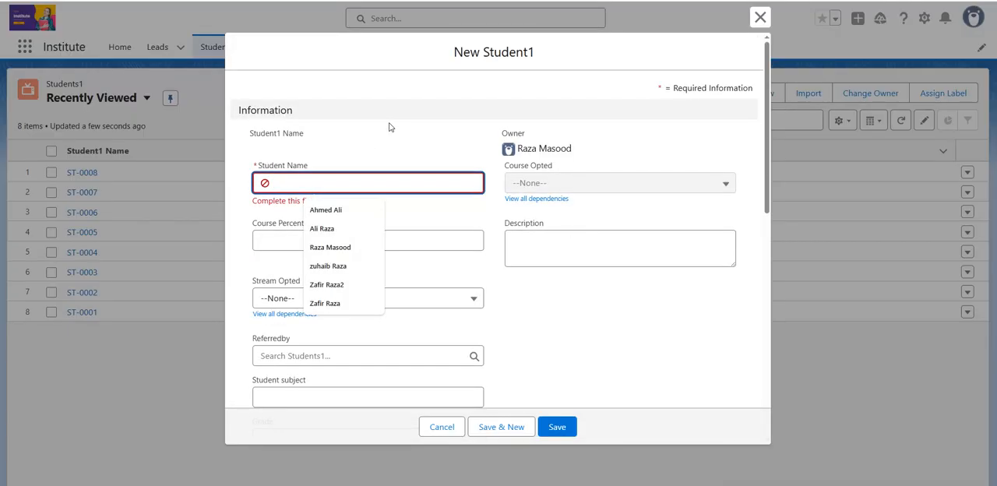
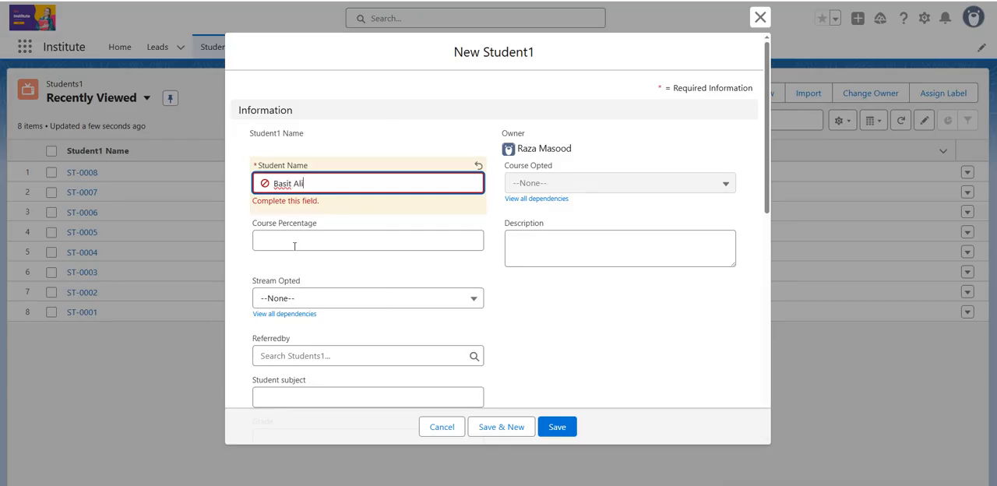
Set Stream Opted to Cloud Computing and Referredby to ST-0007 for the new student
click(317, 238)
scroll(553, 277, down, 1)
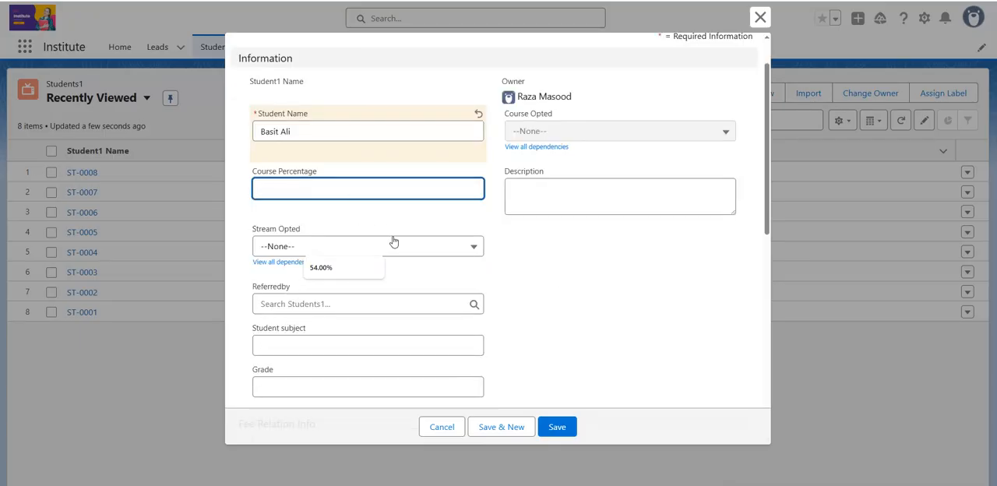
click(415, 247)
click(320, 290)
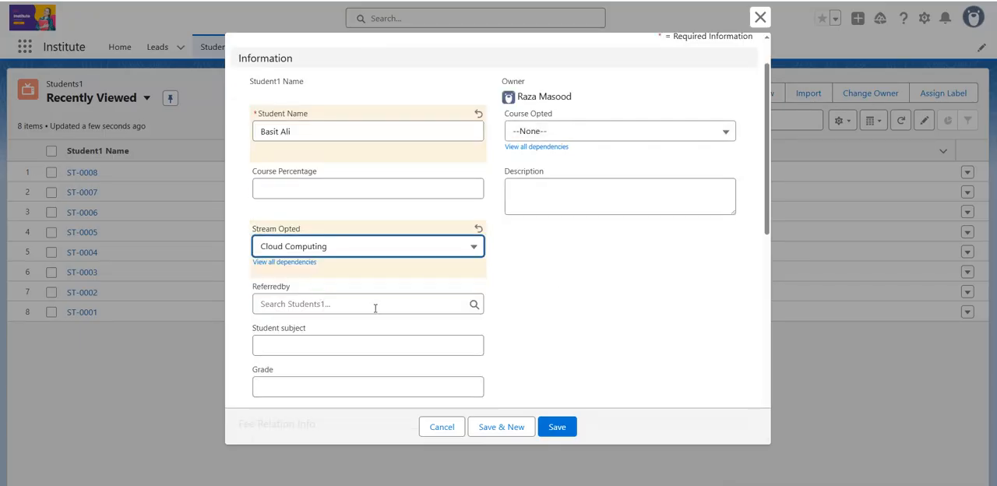
click(435, 304)
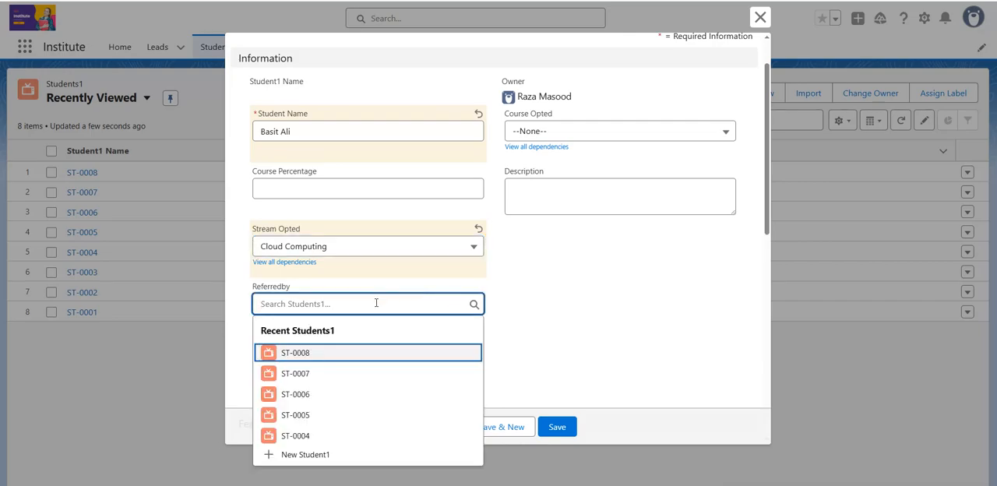
click(302, 372)
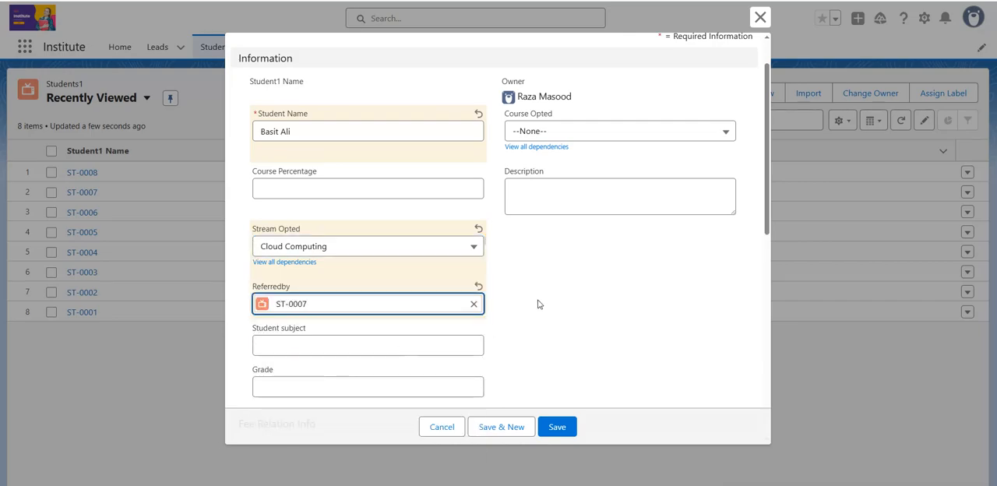
Set the new student's Grade to 70
scroll(538, 303, up, 1)
scroll(537, 304, down, 2)
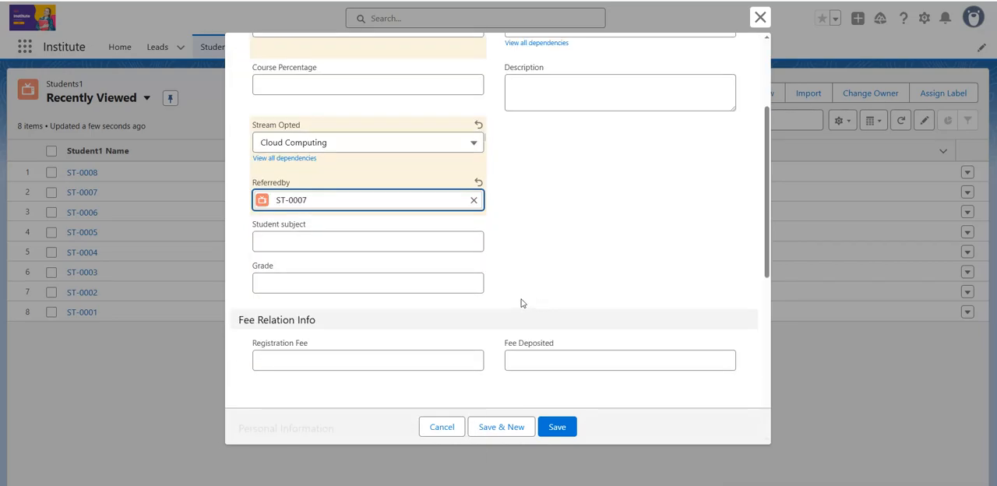
click(295, 282)
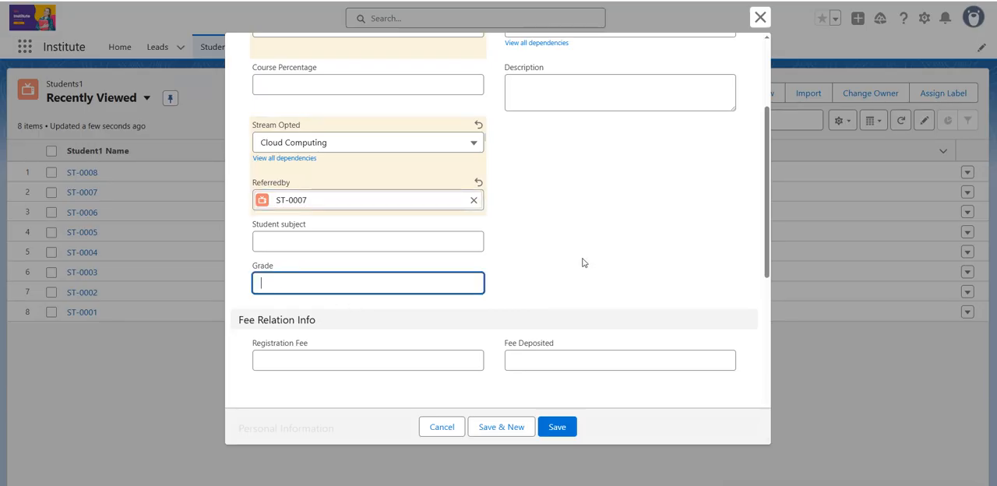
text(70)
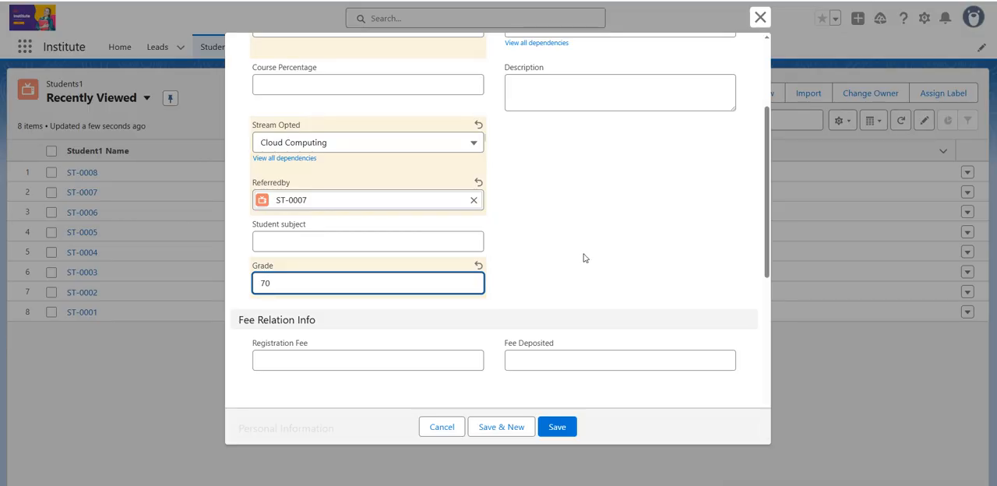
Fill in the required Student Email under Personal Information with the first suggested address
scroll(584, 258, down, 1)
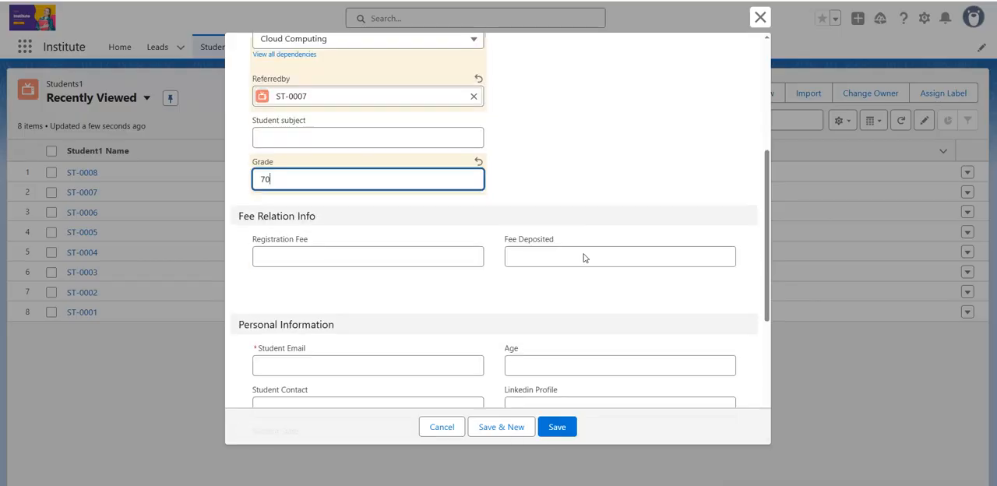
scroll(584, 254, down, 2)
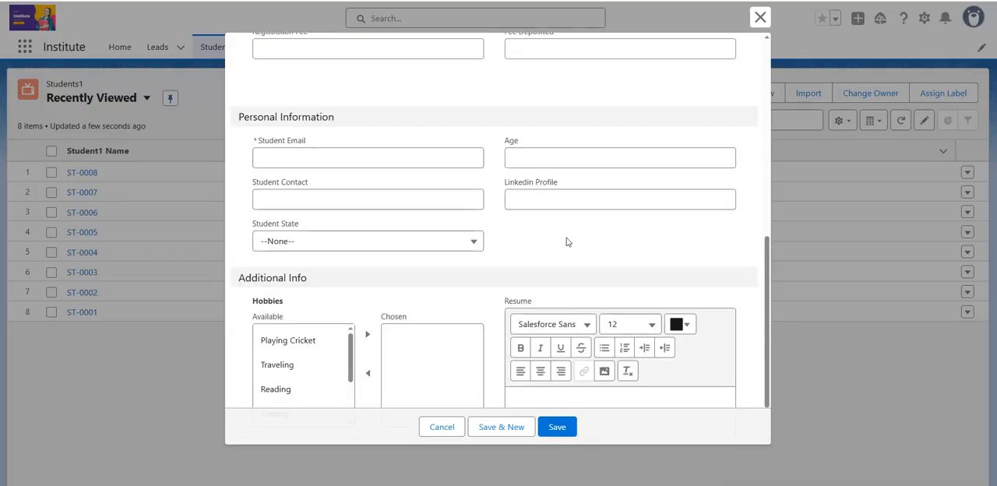
click(332, 164)
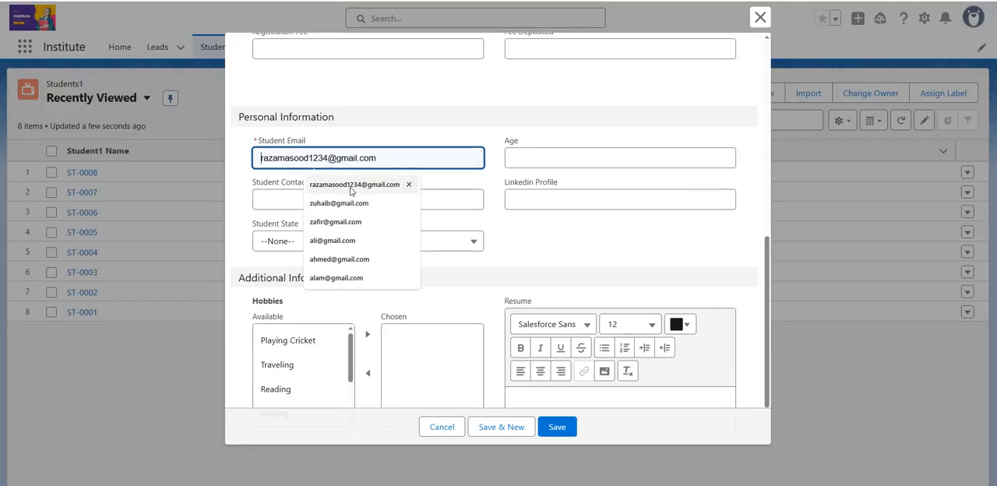
click(349, 189)
scroll(575, 166, down, 1)
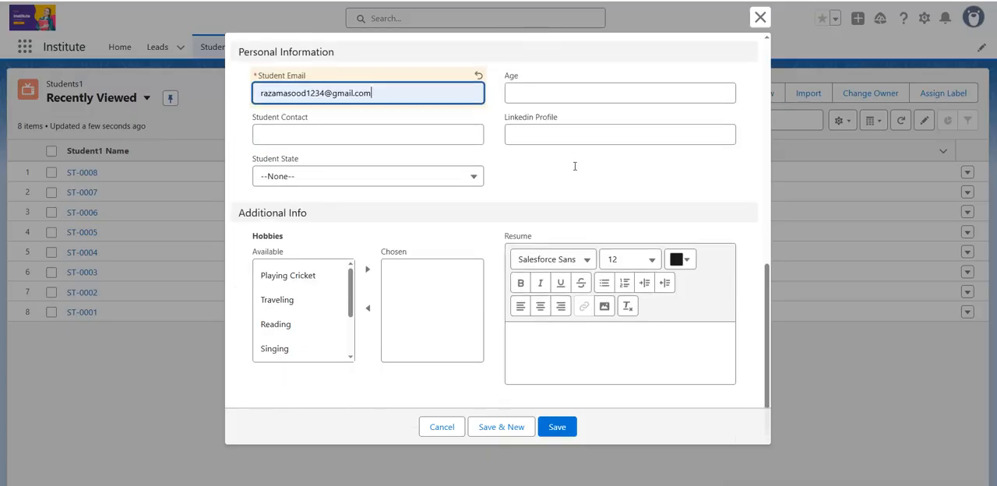
Review the completed fields of the new Student1 record and save it
scroll(574, 167, up, 2)
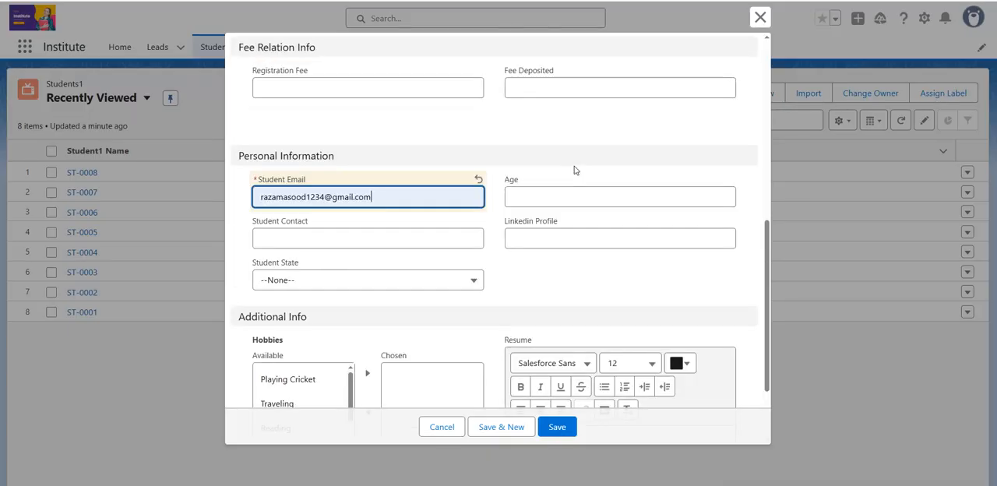
scroll(575, 171, up, 3)
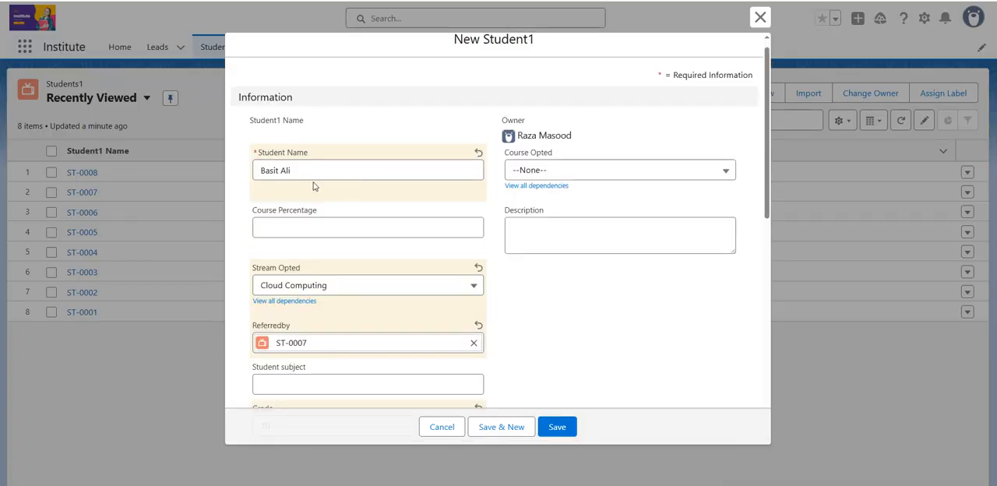
scroll(313, 185, down, 1)
scroll(313, 185, down, 1)
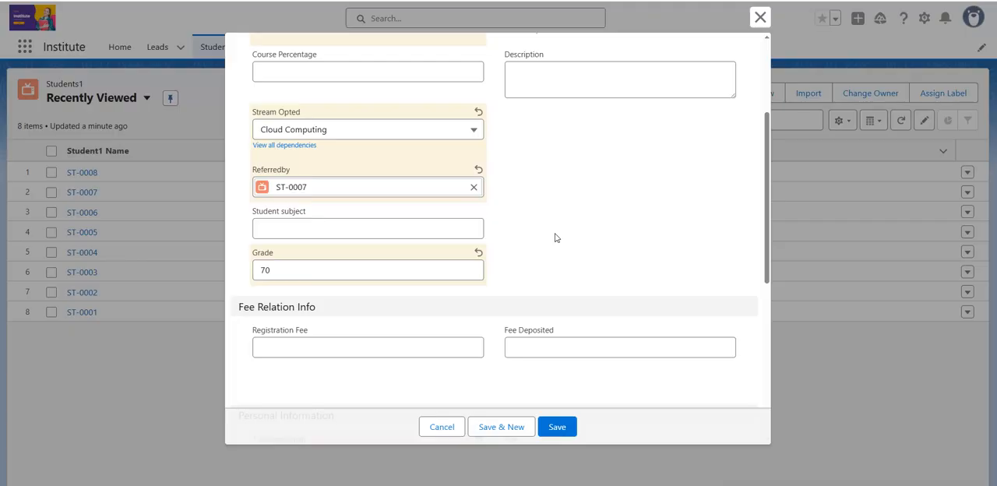
scroll(555, 238, up, 5)
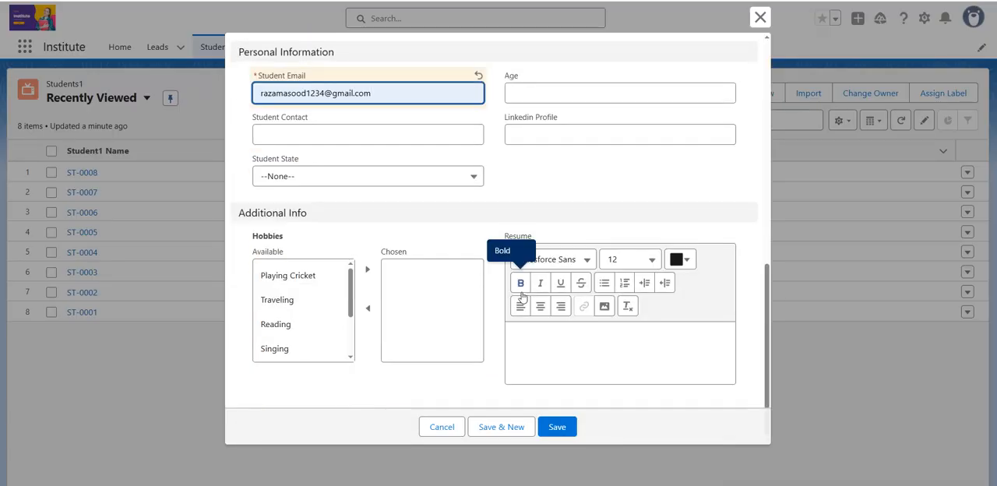
scroll(522, 292, up, 3)
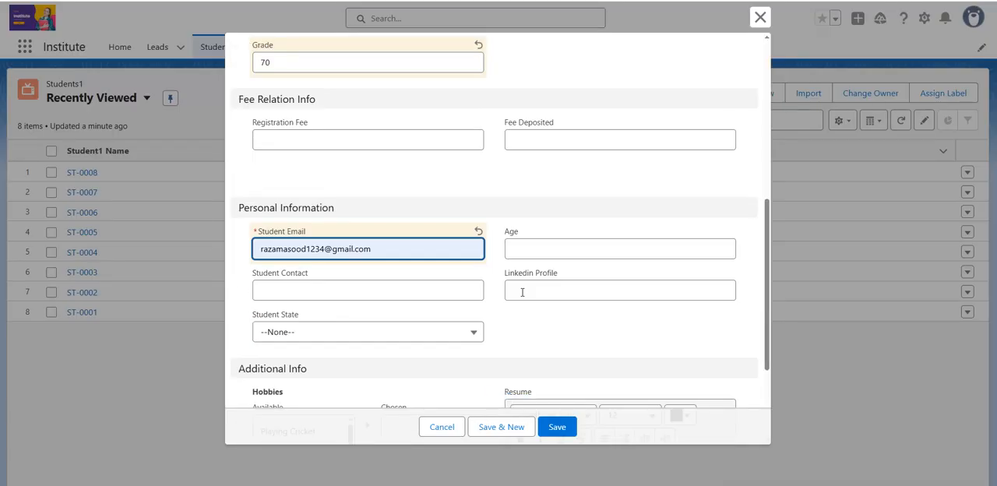
click(555, 431)
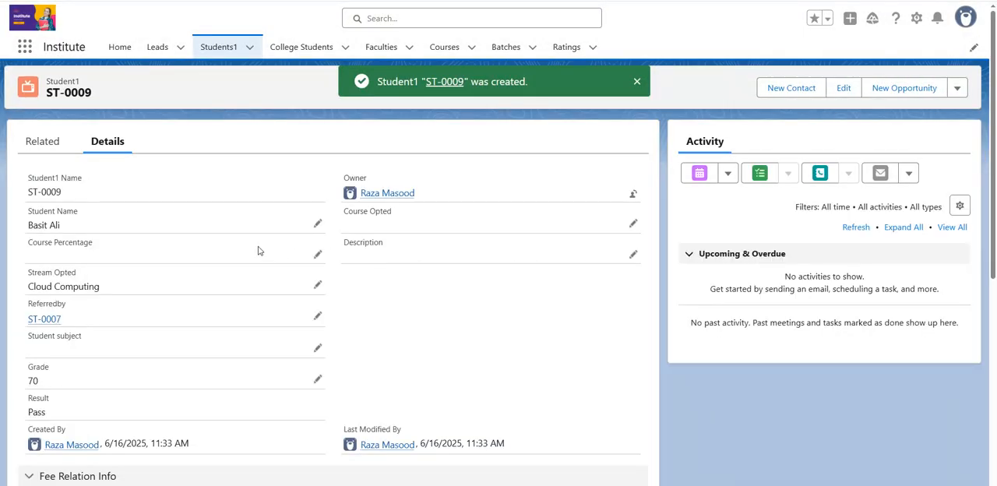
Check the Result value against the Grade on the saved Student1 record
drag(29, 411, 51, 414)
click(40, 413)
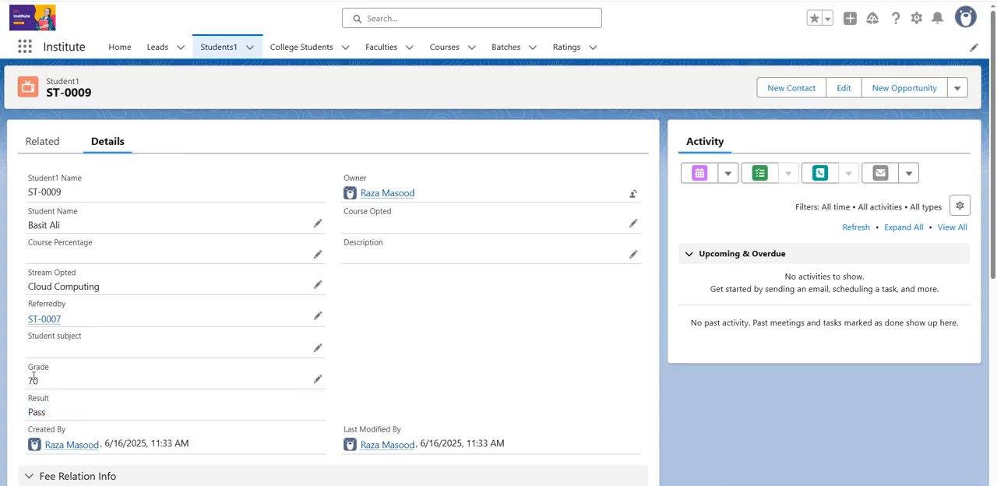
double_click(31, 379)
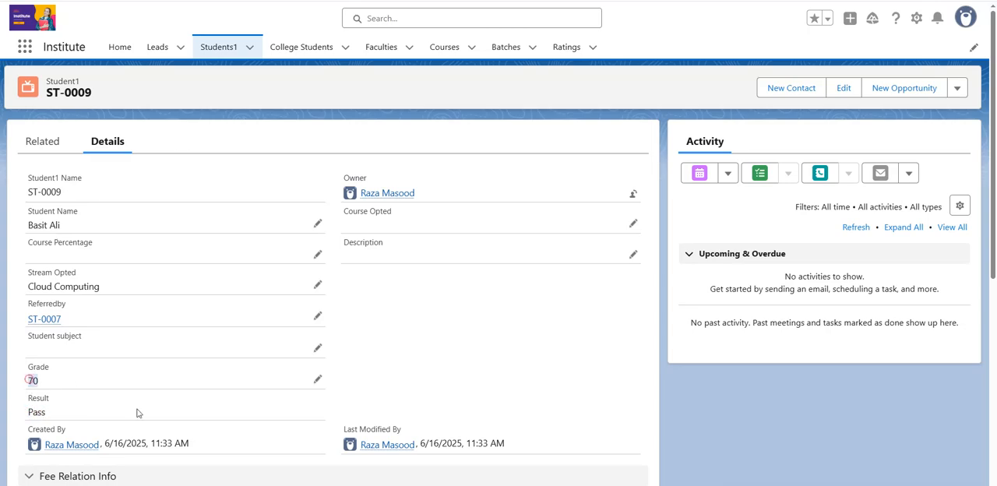